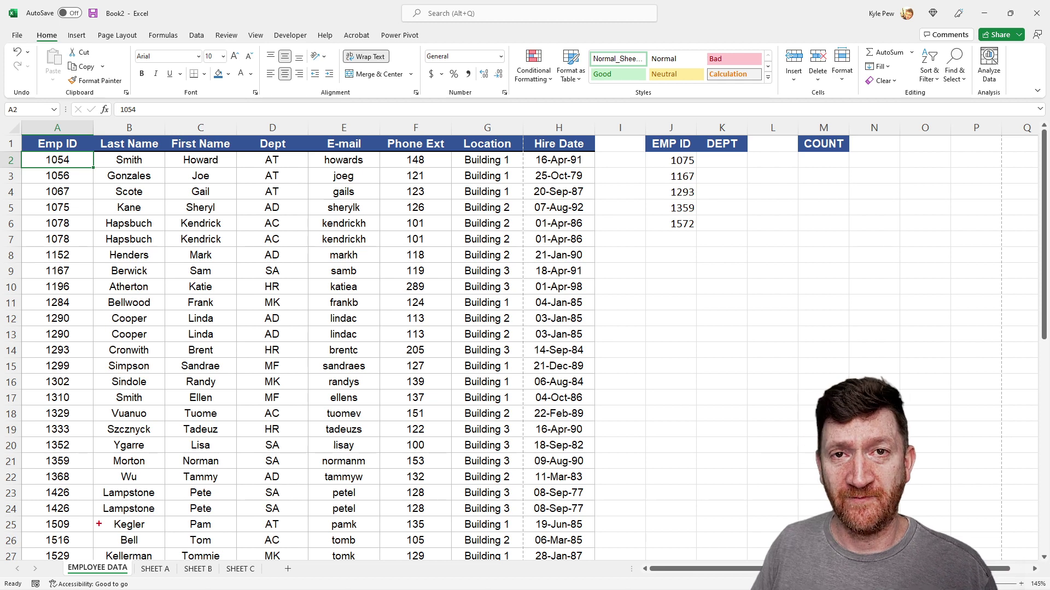
# Work in the sheet tab area and bring keyboard focus to the tab list to reach SHEET B
pyautogui.moveTo(106, 553); pyautogui.dragTo(184, 495)
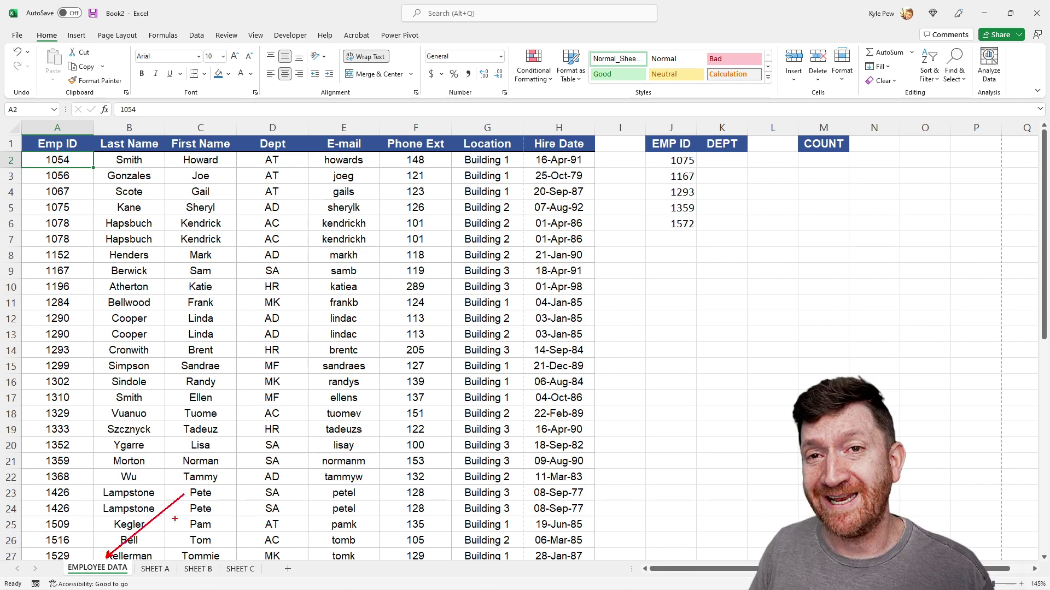
pyautogui.moveTo(167, 552)
pyautogui.mouseDown()
pyautogui.moveTo(202, 517)
pyautogui.moveTo(245, 517)
pyautogui.mouseUp()
pyautogui.moveTo(249, 553); pyautogui.dragTo(301, 516)
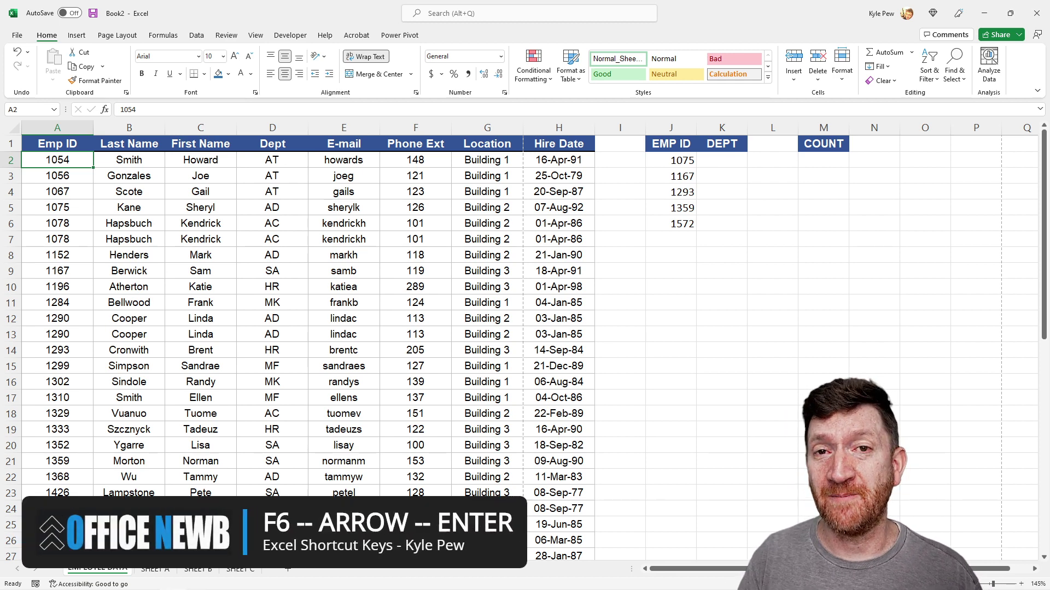
pyautogui.press('F6')
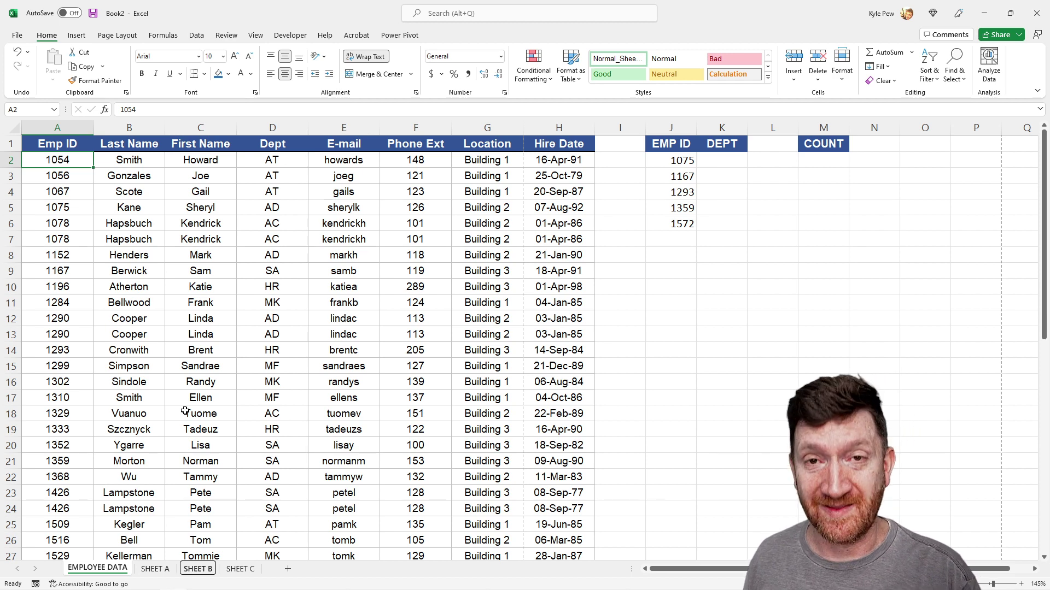
# Move from SHEET B over to SHEET A through the sheet tab list
pyautogui.hotkey('ctrl', 'pagedown')
pyautogui.hotkey('ctrl', 'pagedown')
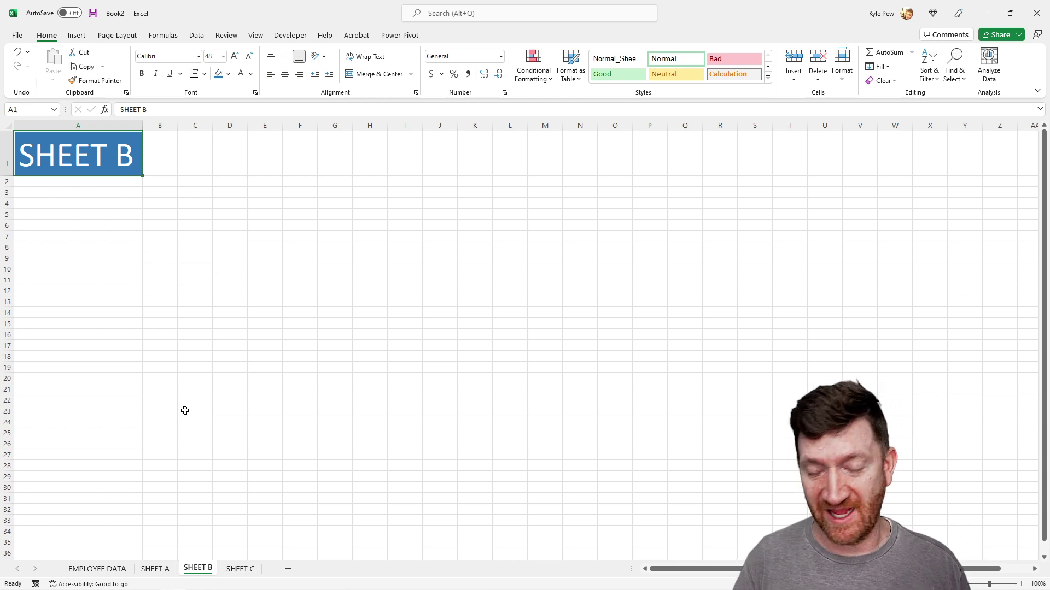
pyautogui.press('F6')
pyautogui.press('Left')
pyautogui.press('Left')
pyautogui.press('Right')
pyautogui.press('Right')
pyautogui.press('Left')
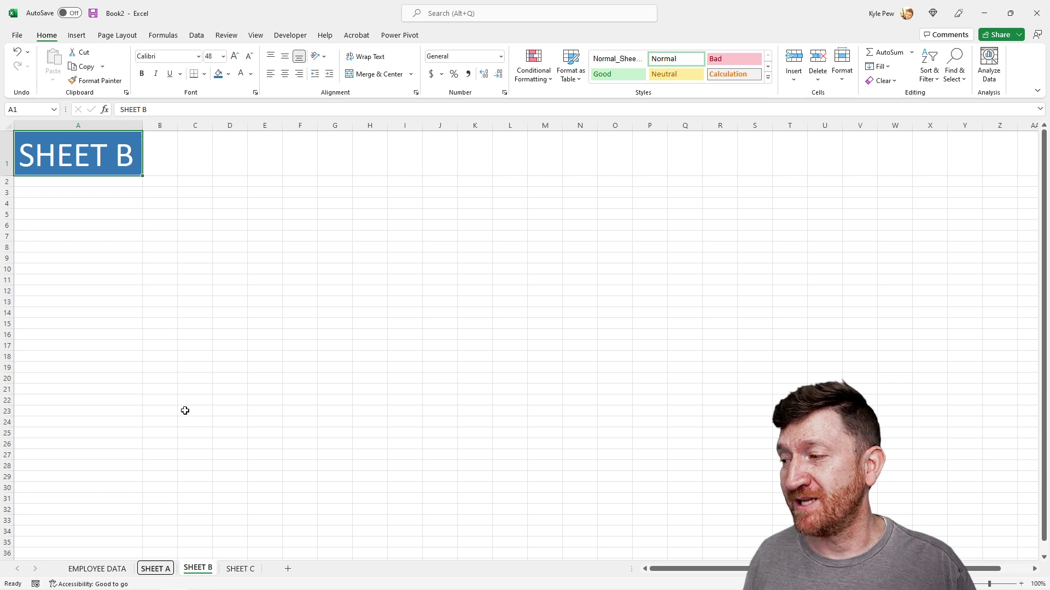
pyautogui.press('Return')
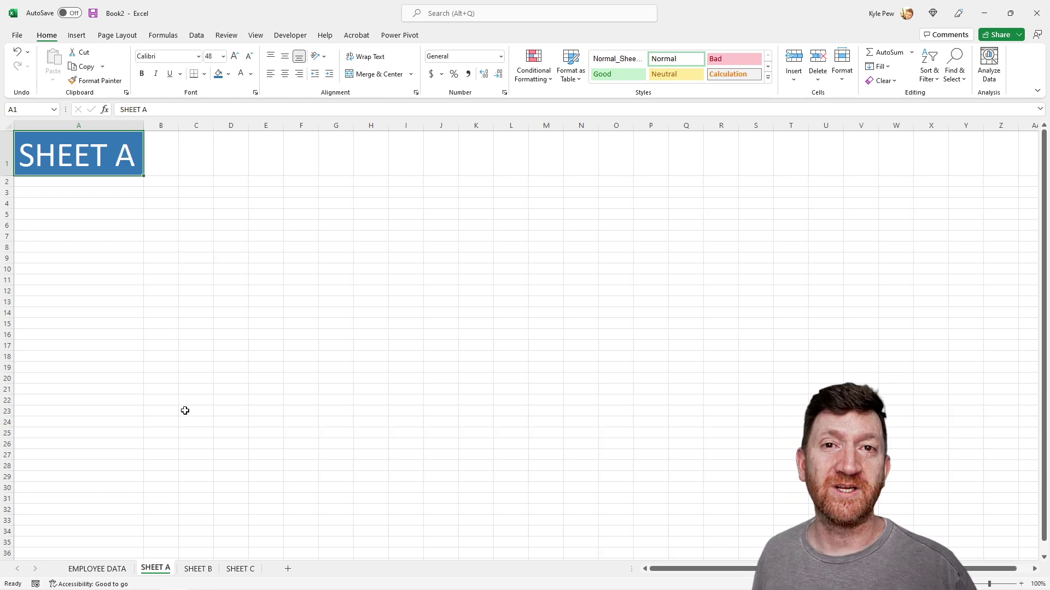
# Return to the EMPLOYEE DATA sheet showing the employee table and lookup IDs 1075–1572
pyautogui.press('F6')
pyautogui.press('Left')
pyautogui.press('Return')
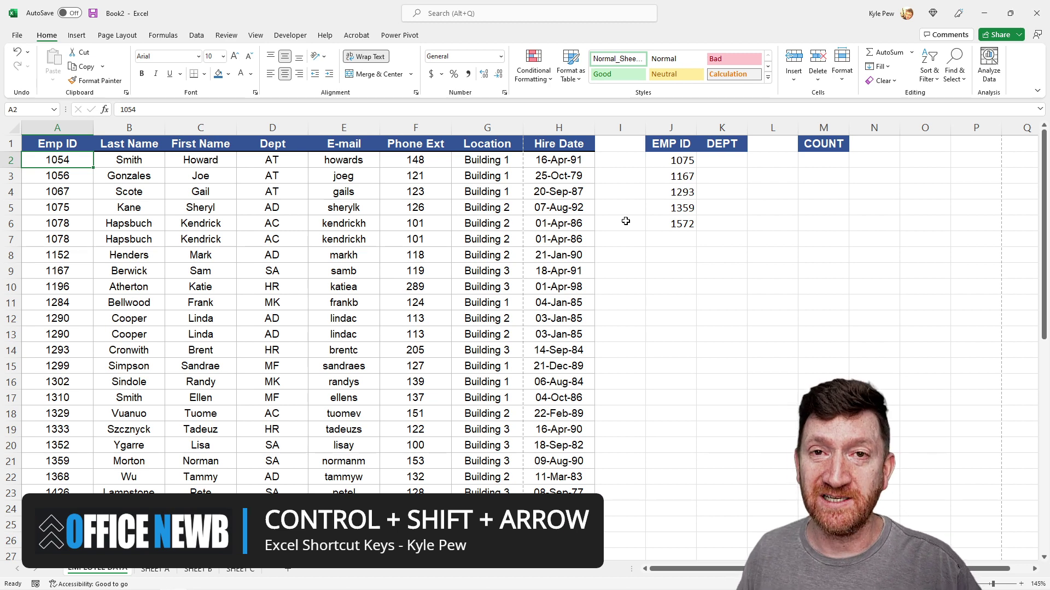
# Select the Emp IDs A2:A54 (53 cells), then return to the top of the sheet
pyautogui.hotkey('ctrl', 'shift', 'Down')
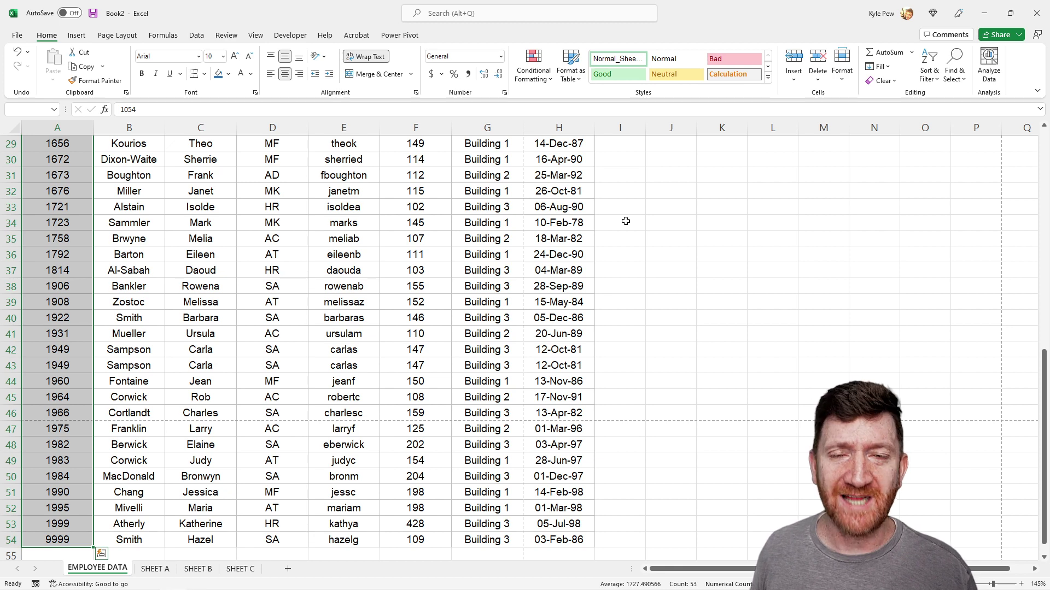
pyautogui.scroll(-2, 626, 159)
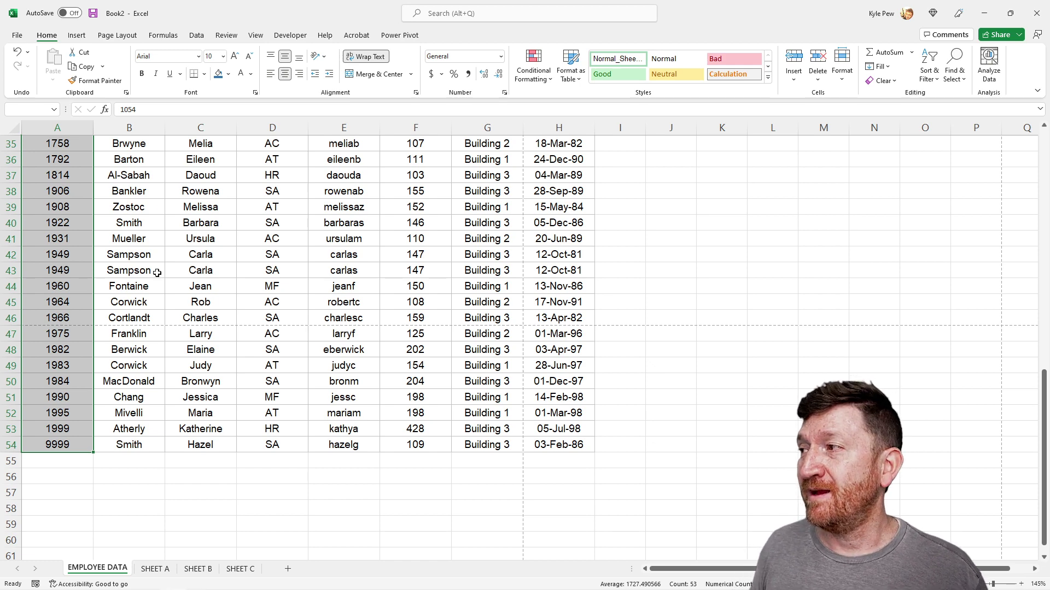
pyautogui.scroll(11, 159, 291)
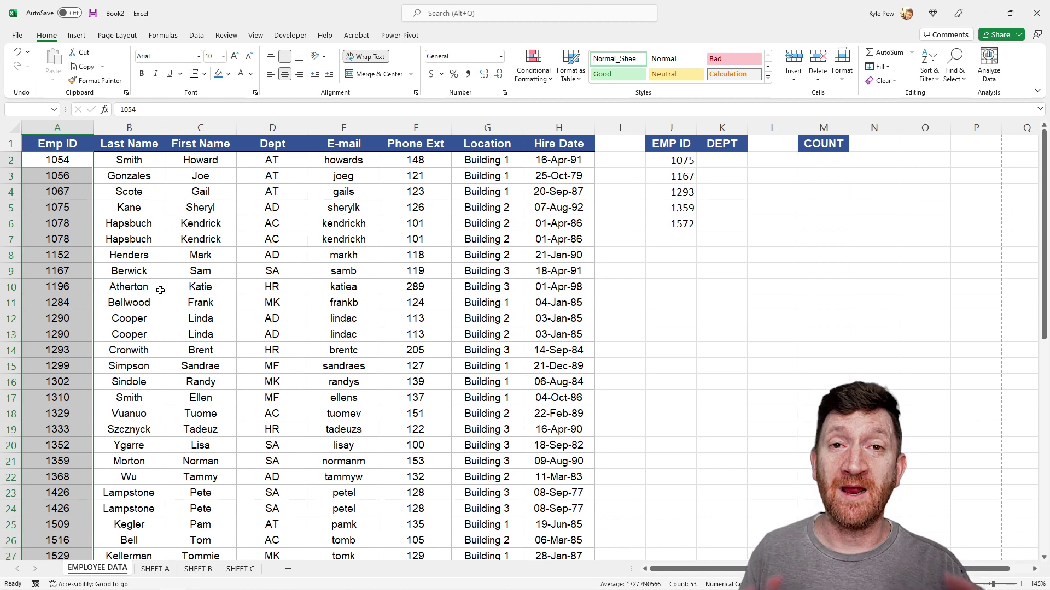
# Enter =COUNT(F2:F54) in M2 so it shows 53 phone extensions
pyautogui.click(839, 159)
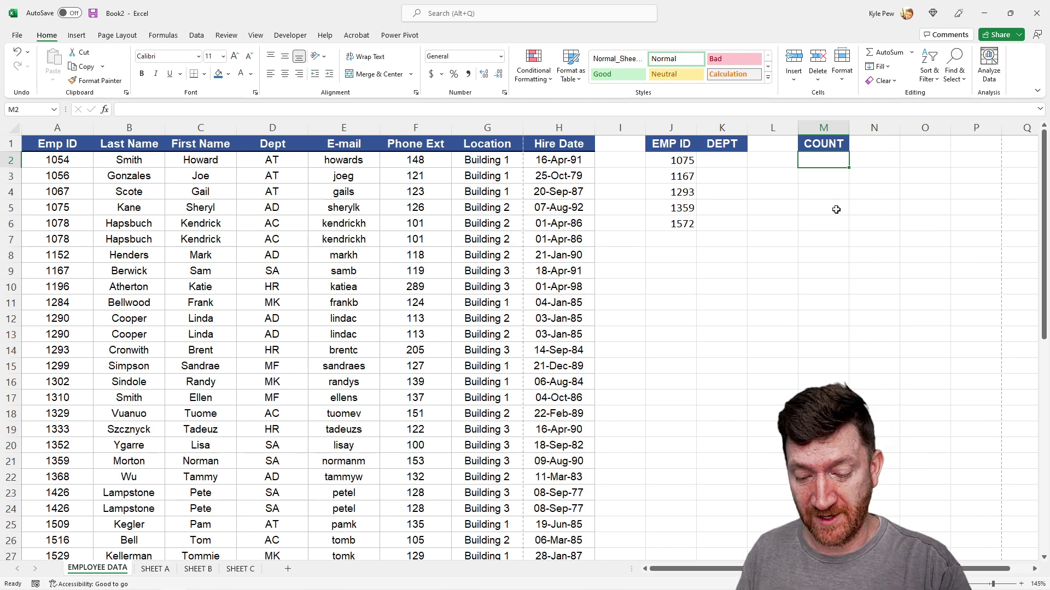
pyautogui.write('=count(')
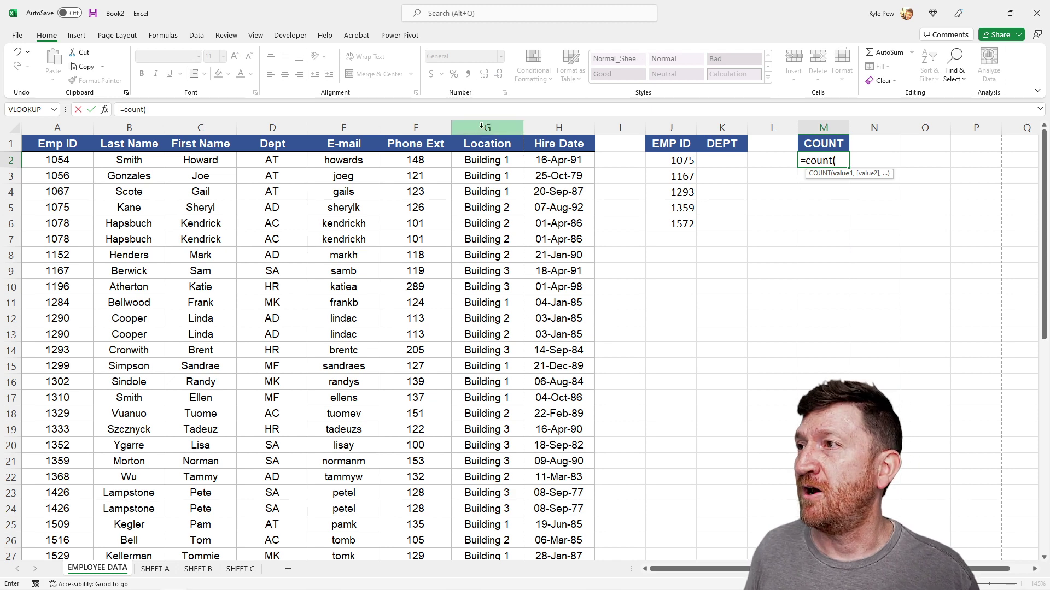
pyautogui.click(417, 159)
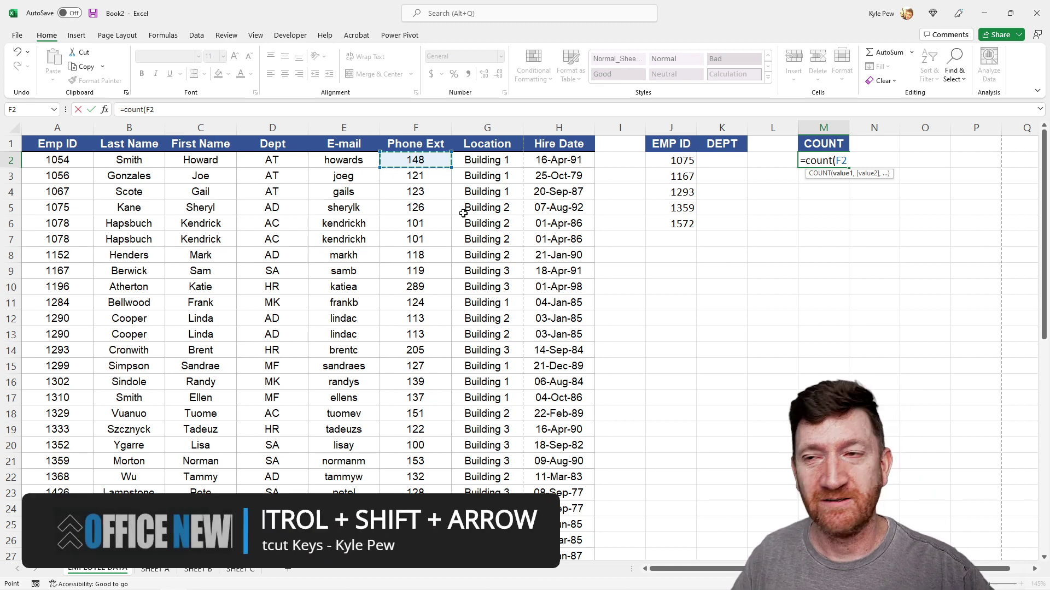
pyautogui.hotkey('ctrl', 'shift', 'Down')
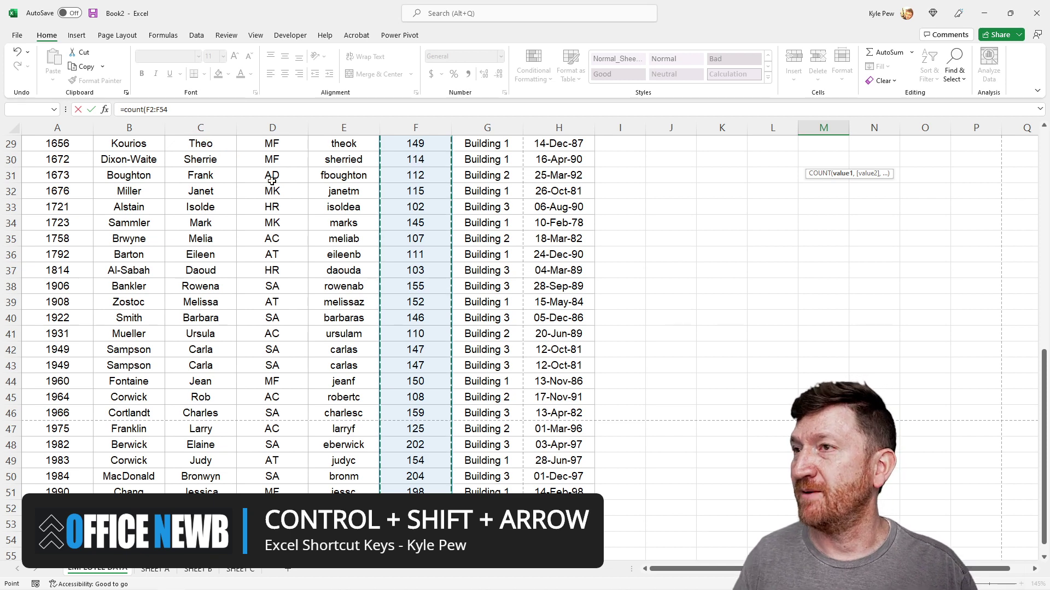
pyautogui.press('Return')
pyautogui.press('Up')
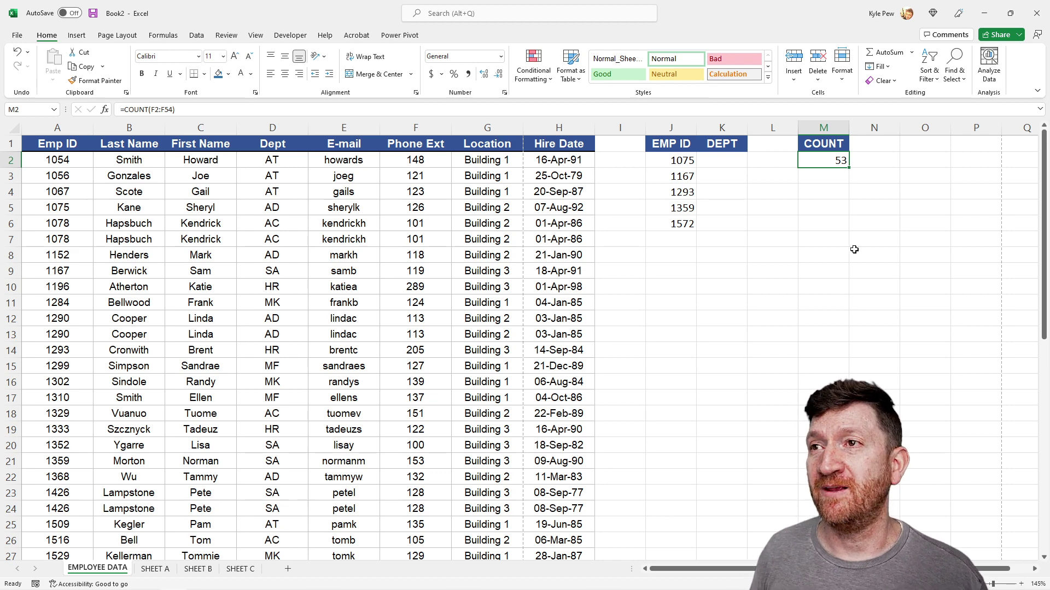
# Select the EMP ID and DEPT columns J:K, pick K2, and show the Formulas function library
pyautogui.moveTo(671, 127); pyautogui.dragTo(720, 128)
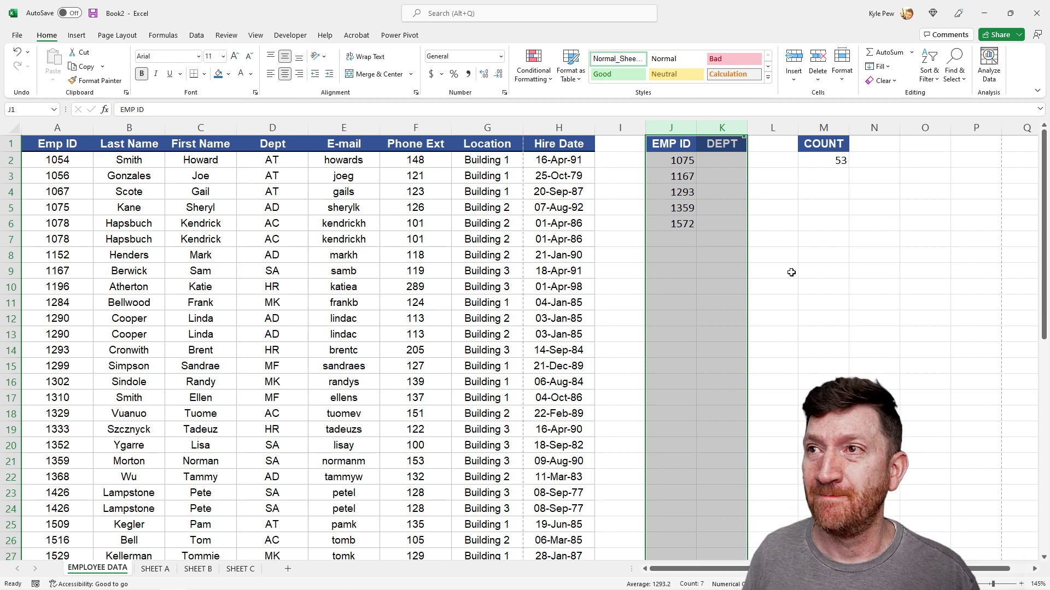
pyautogui.click(727, 159)
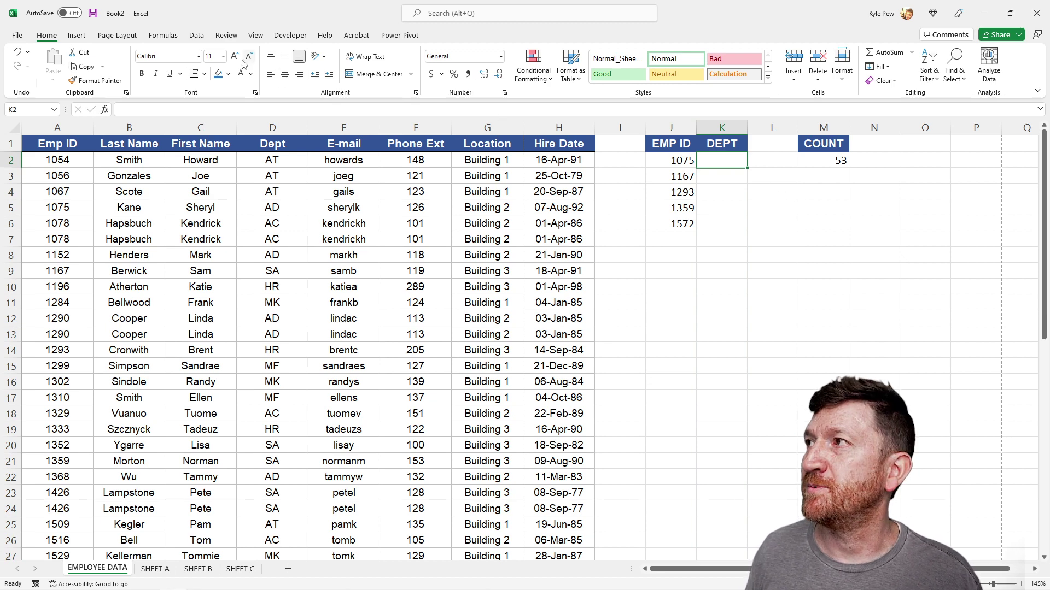
pyautogui.click(161, 37)
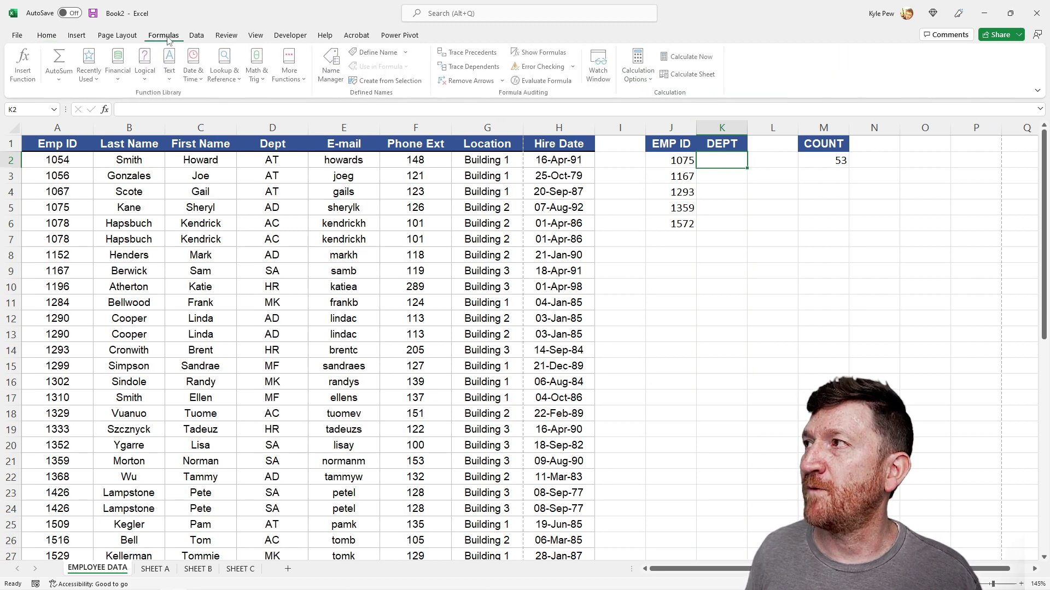
# Try starting a VLOOKUP in K2 from Lookup & Reference, then cancel it
pyautogui.click(227, 68)
pyautogui.scroll(-1, 253, 345)
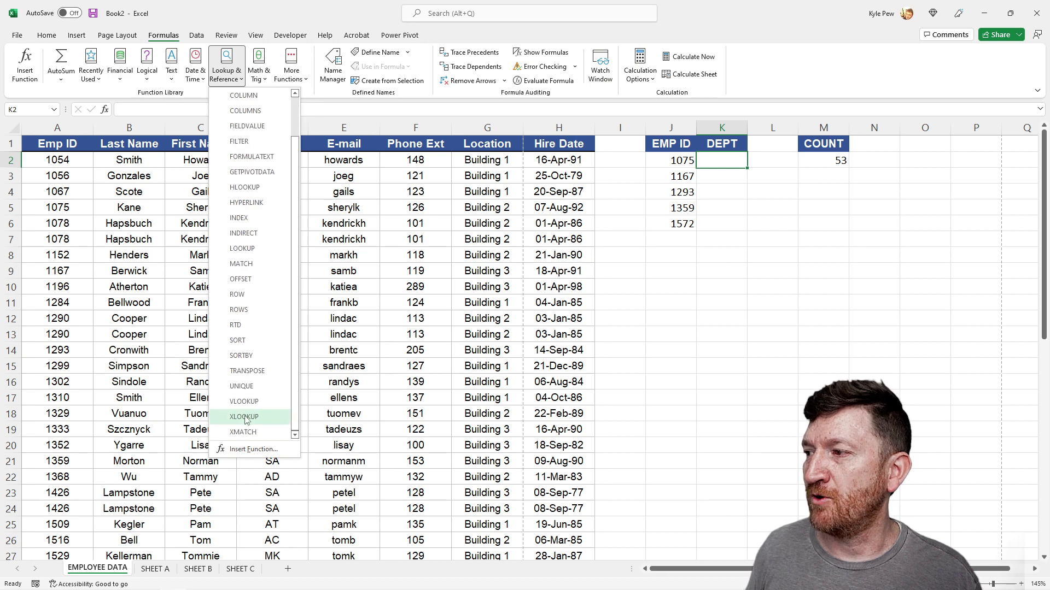
pyautogui.click(244, 402)
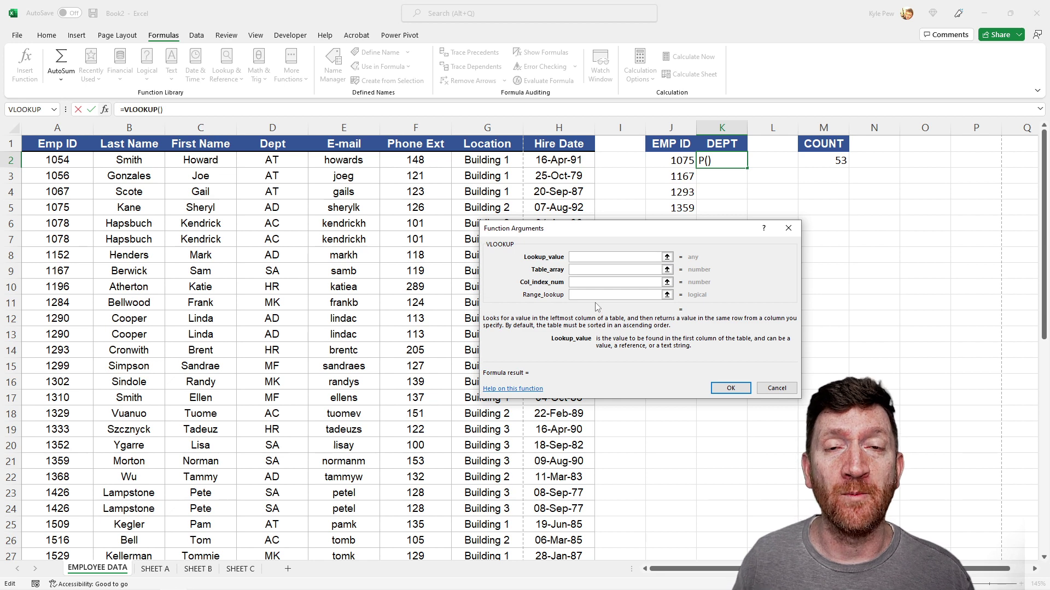
pyautogui.click(786, 228)
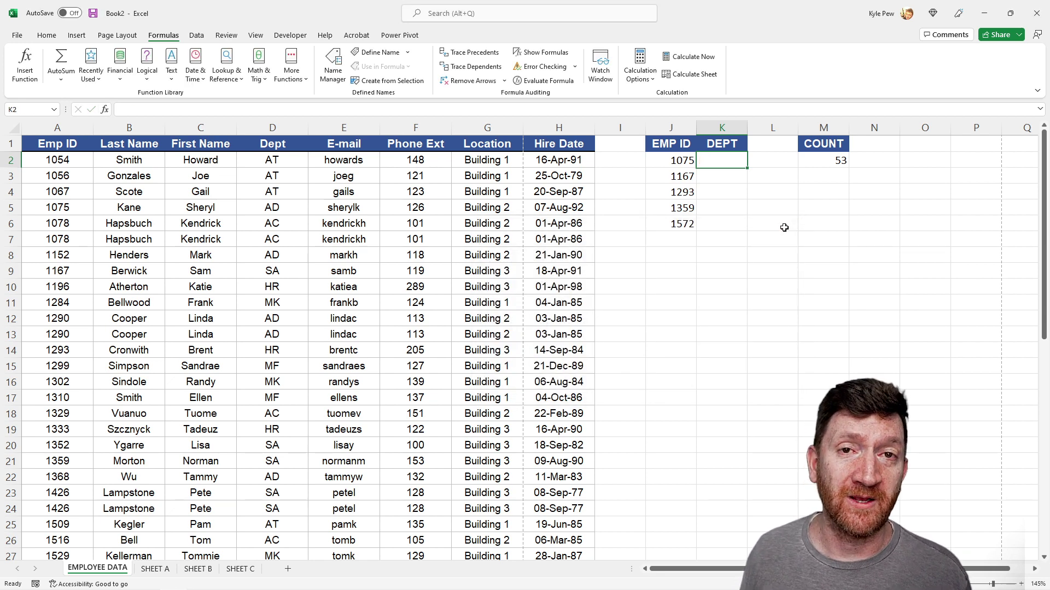
# Highlight the five lookup IDs and empty DEPT cells, confirming employee 1075's department is AD
pyautogui.moveTo(671, 163); pyautogui.dragTo(664, 218)
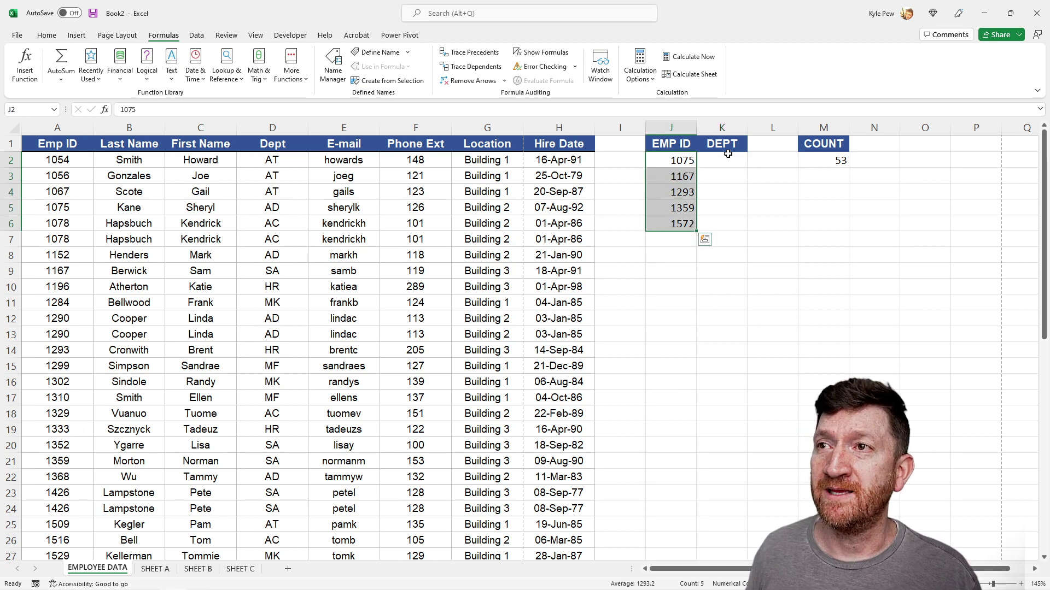
pyautogui.moveTo(728, 155); pyautogui.dragTo(722, 224)
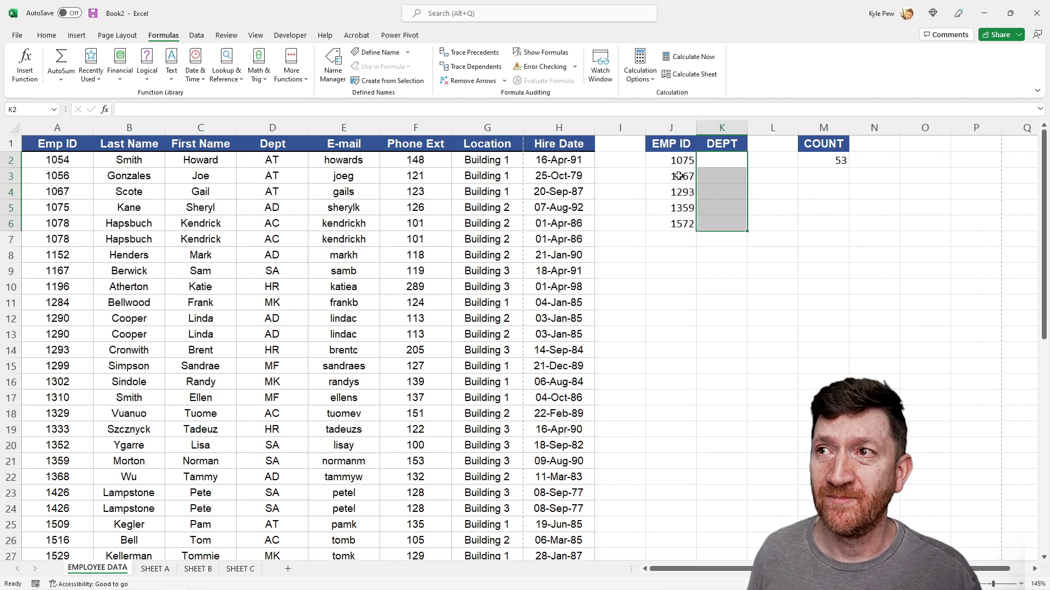
pyautogui.click(51, 211)
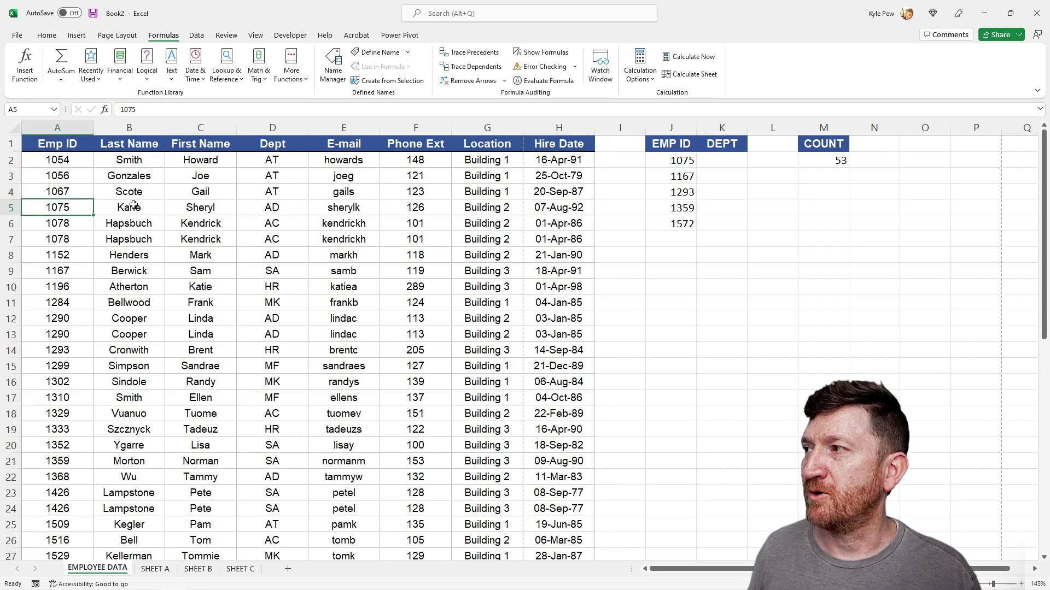
pyautogui.click(291, 206)
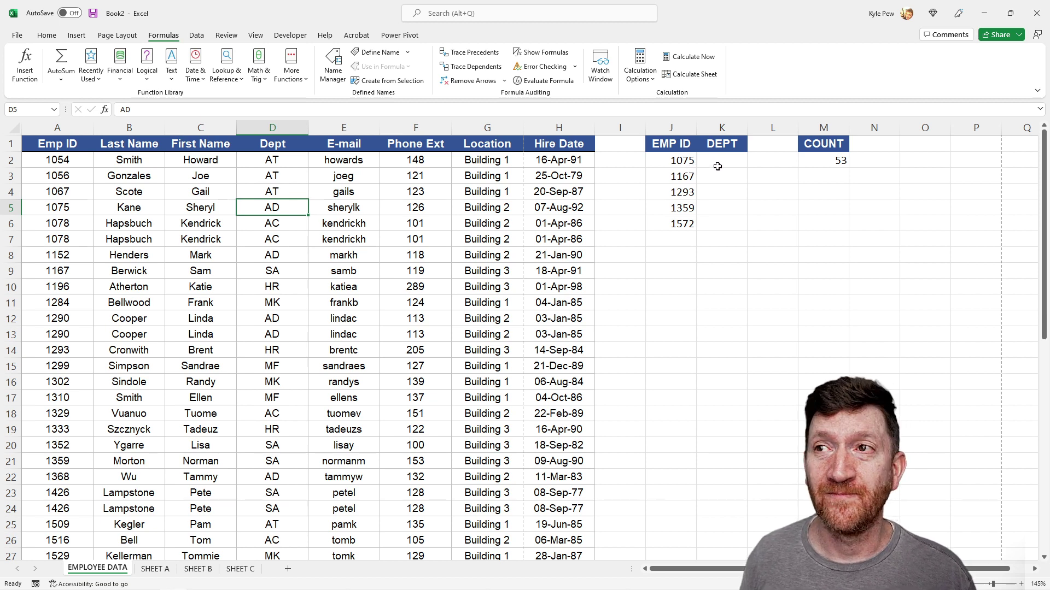
pyautogui.click(715, 162)
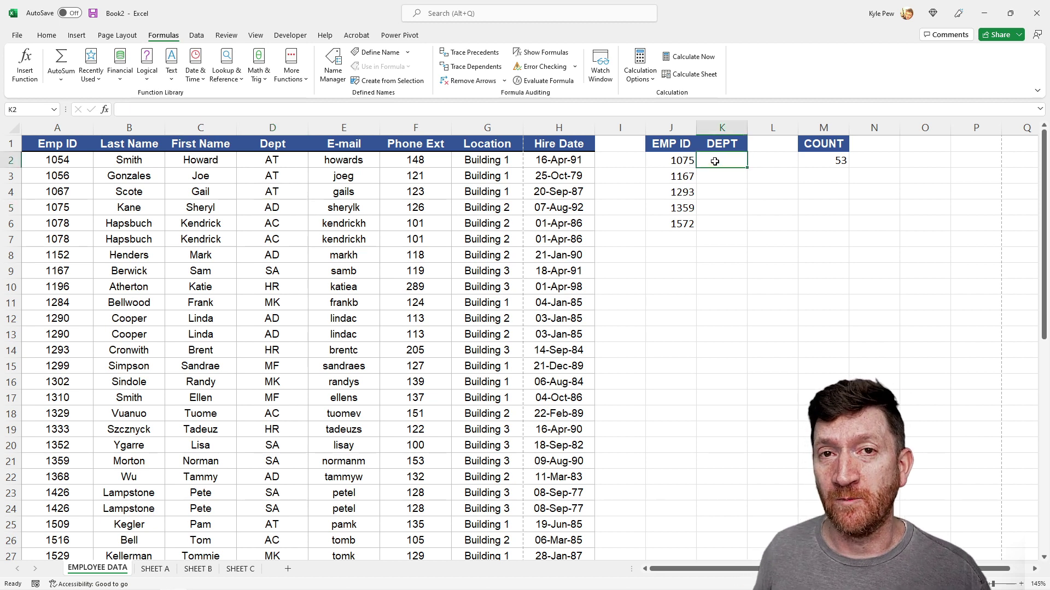
# Start a VLOOKUP in K2 from the Lookup & Reference functions
pyautogui.click(231, 75)
pyautogui.scroll(-1, 252, 343)
pyautogui.click(246, 405)
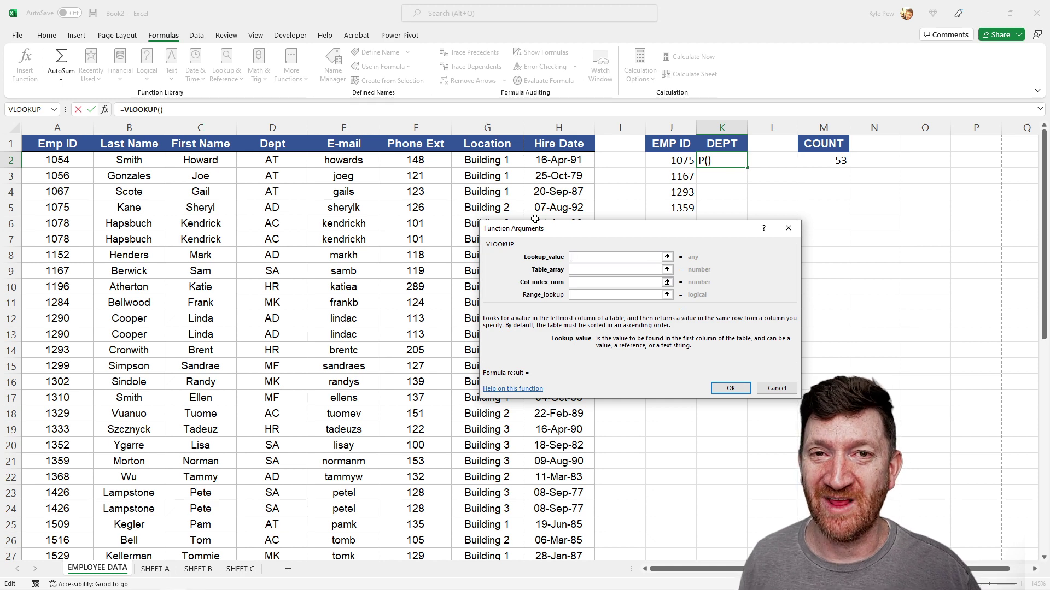
# Cancel the arguments window, type =VLOOKUP in K2, and open its argument entry form
pyautogui.click(788, 228)
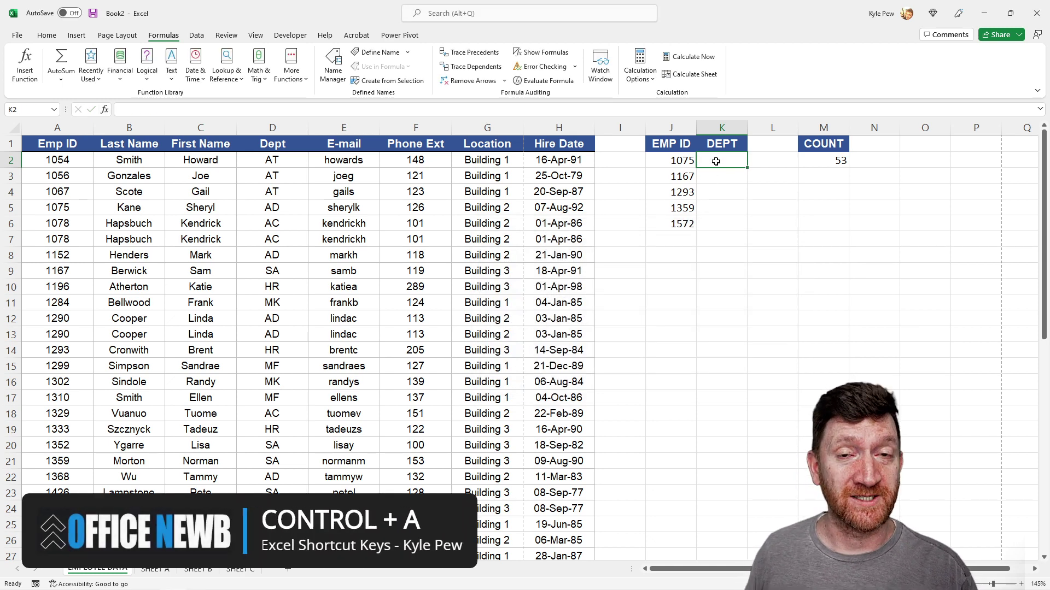
pyautogui.write('=V')
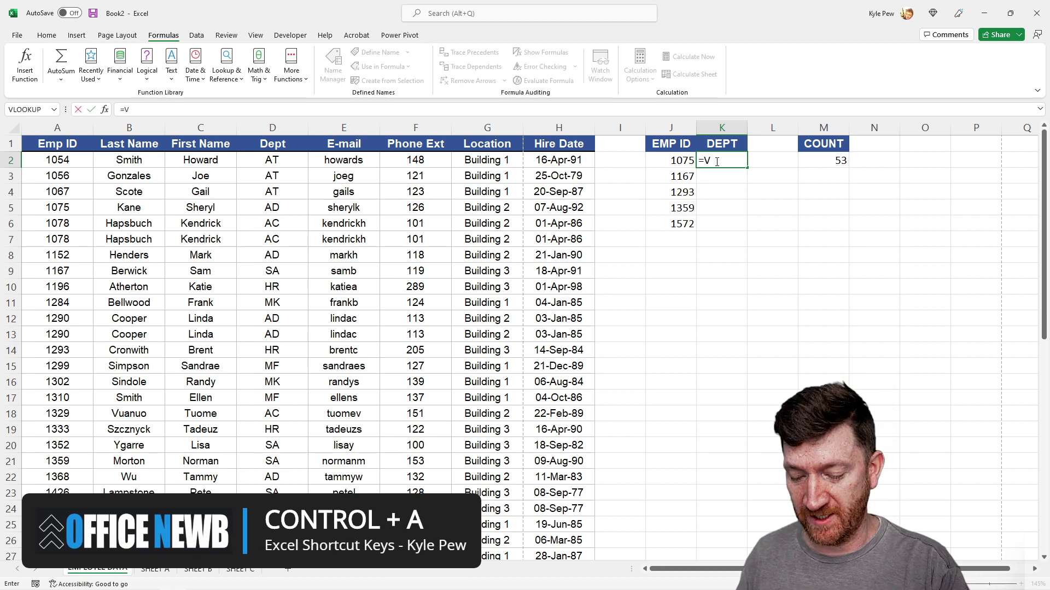
pyautogui.write('LOOKUP')
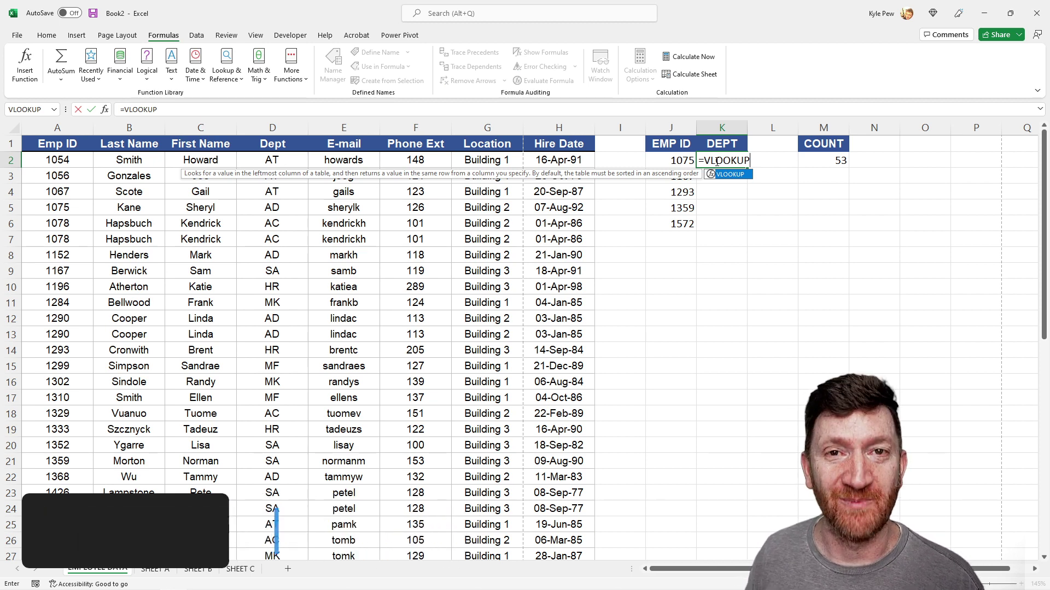
pyautogui.hotkey('ctrl', 'a')
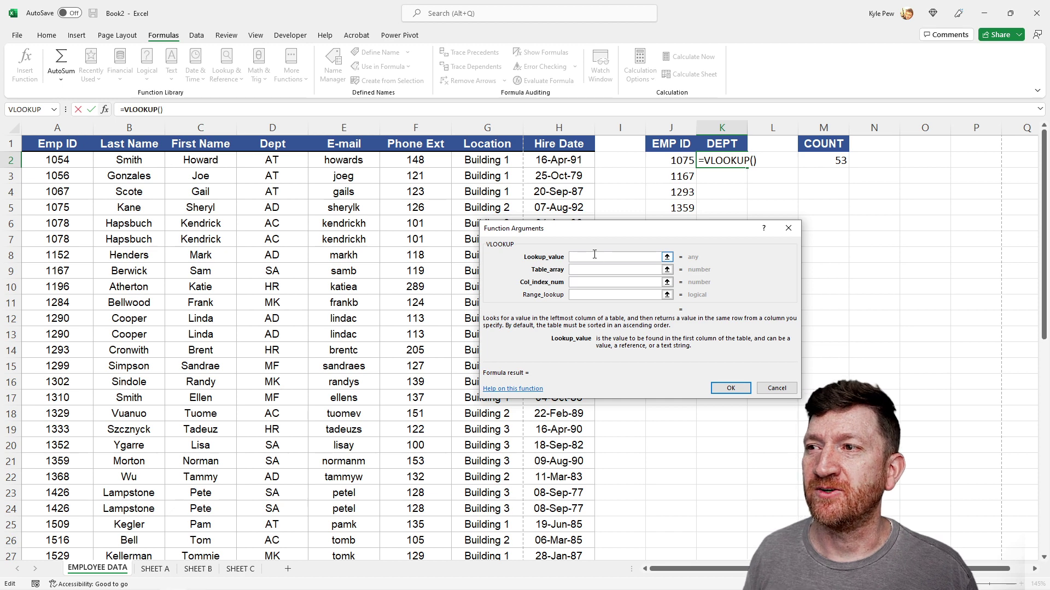
# Fill the VLOOKUP arguments with J2, A2:H54, 4 and FALSE so K2 returns AD
pyautogui.click(667, 160)
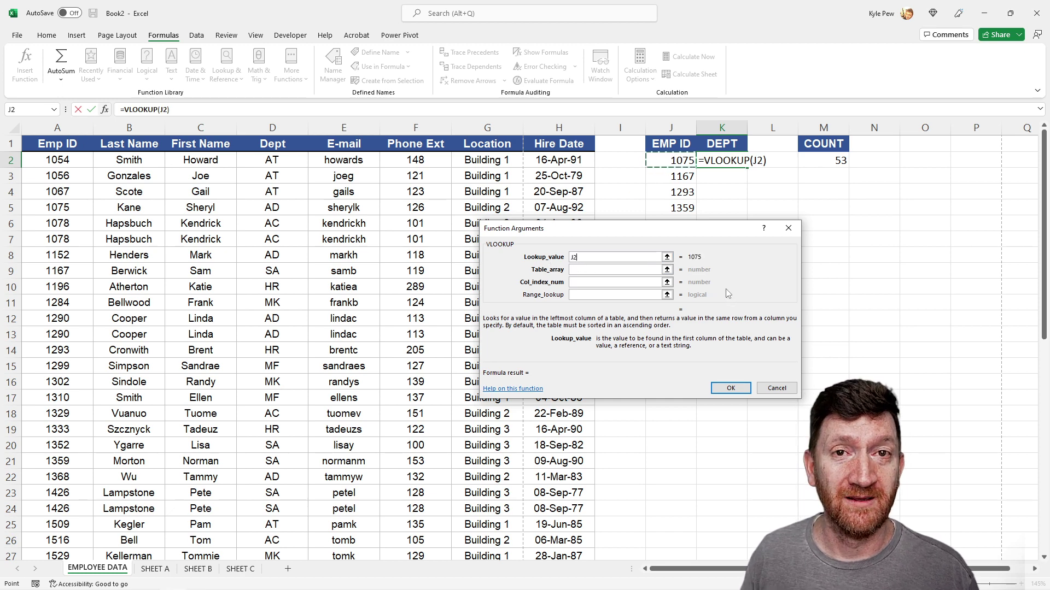
pyautogui.click(582, 270)
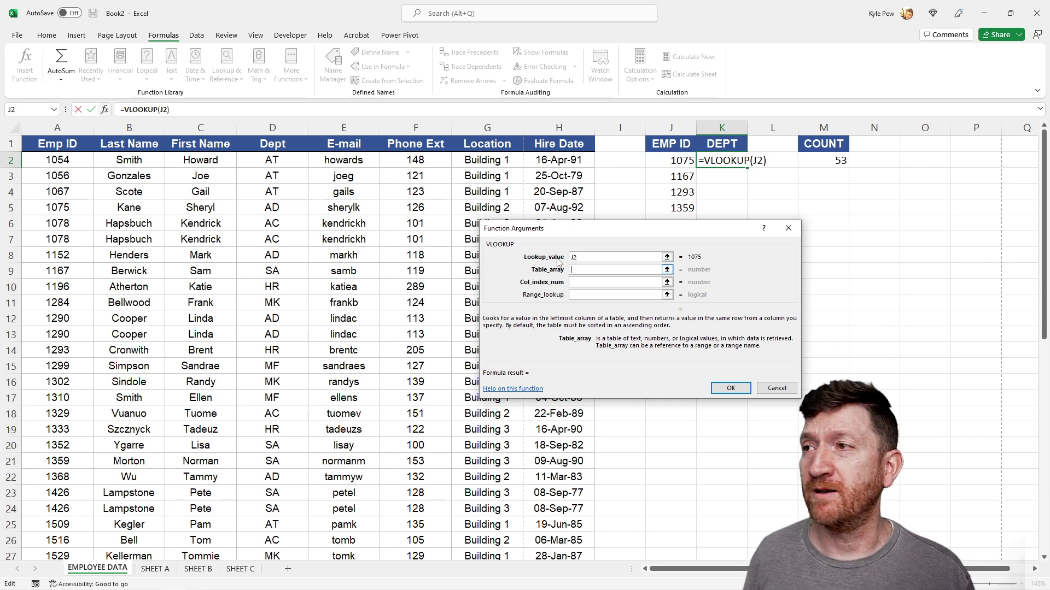
pyautogui.click(51, 159)
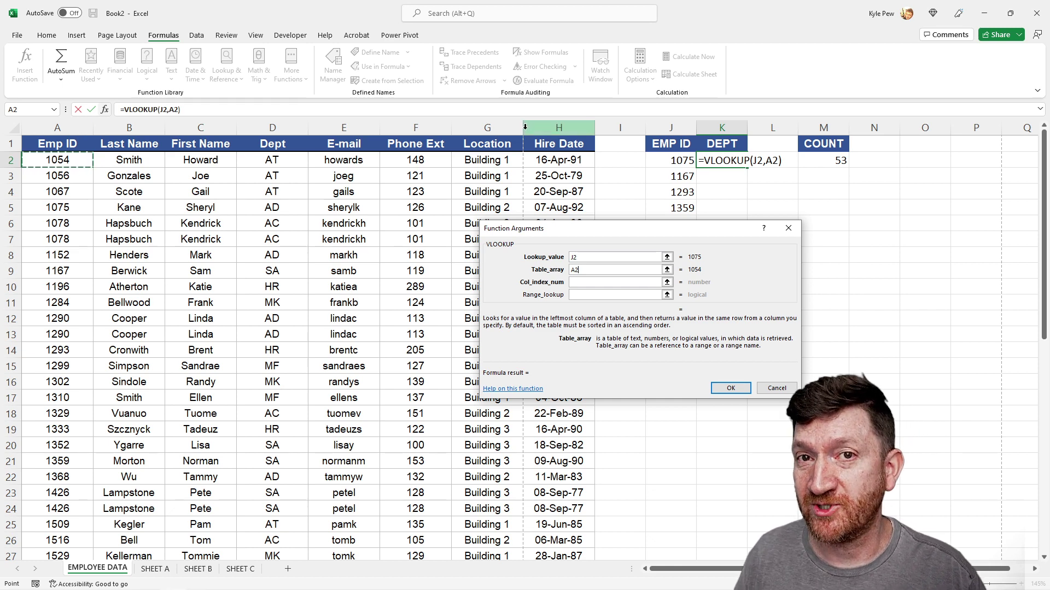
pyautogui.hotkey('ctrl', 'shift', 'Down')
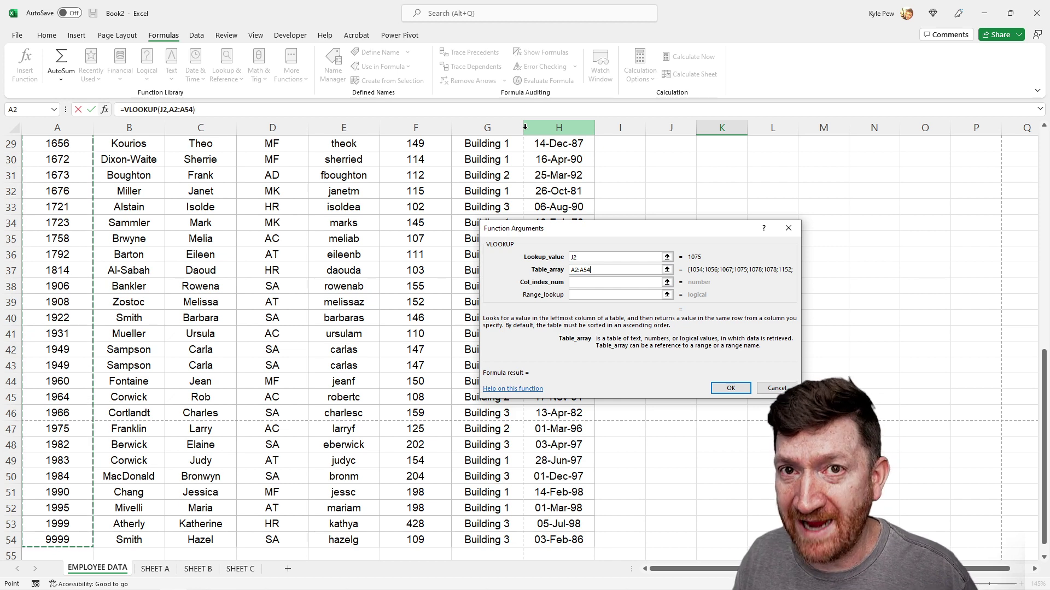
pyautogui.hotkey('ctrl', 'shift', 'Right')
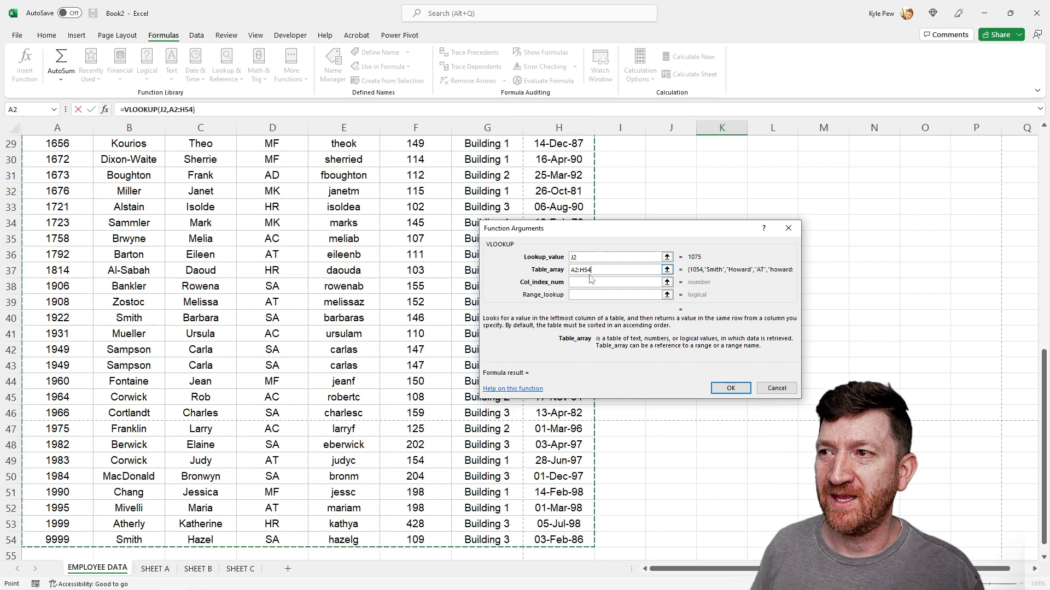
pyautogui.scroll(9, 667, 241)
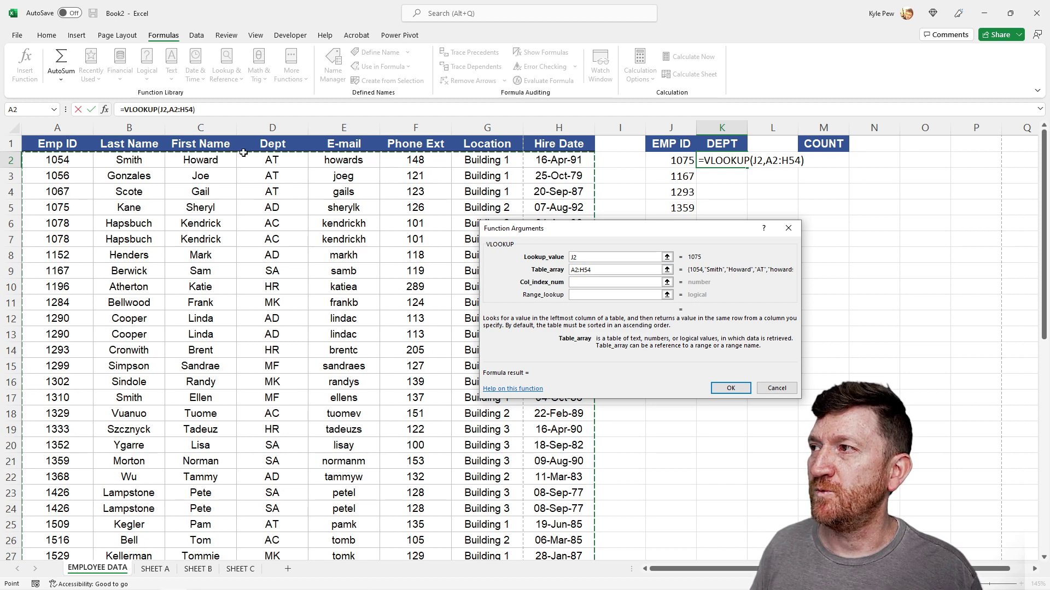
pyautogui.click(585, 282)
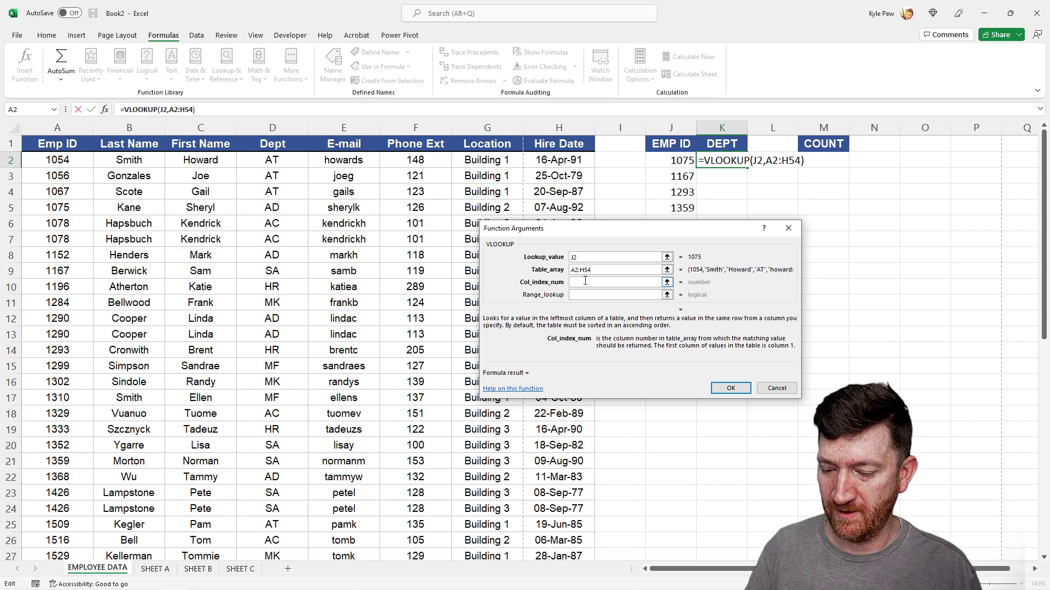
pyautogui.write('4')
pyautogui.press('Tab')
pyautogui.write('false')
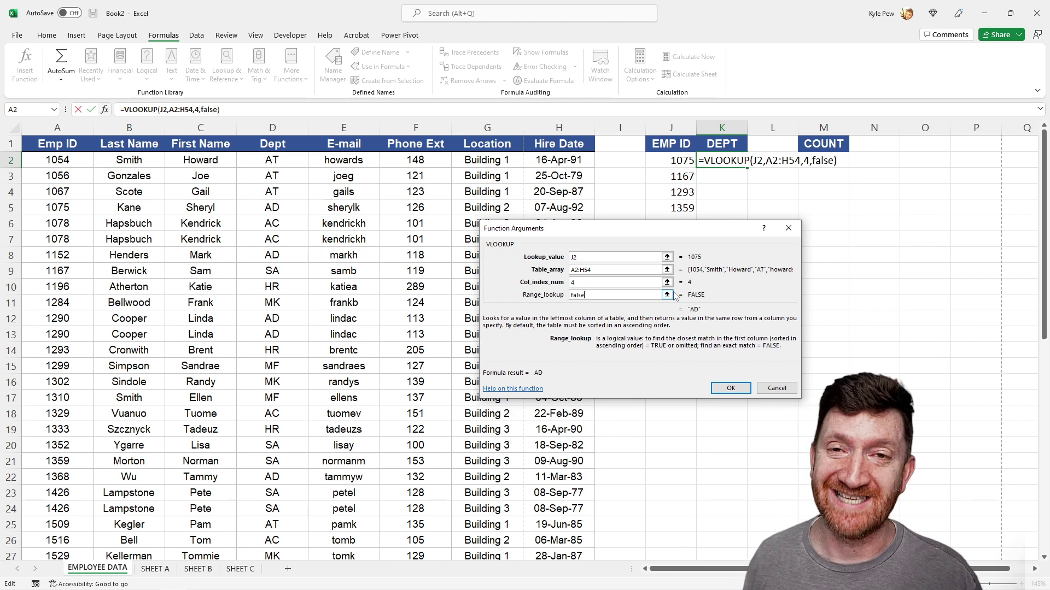
pyautogui.click(730, 388)
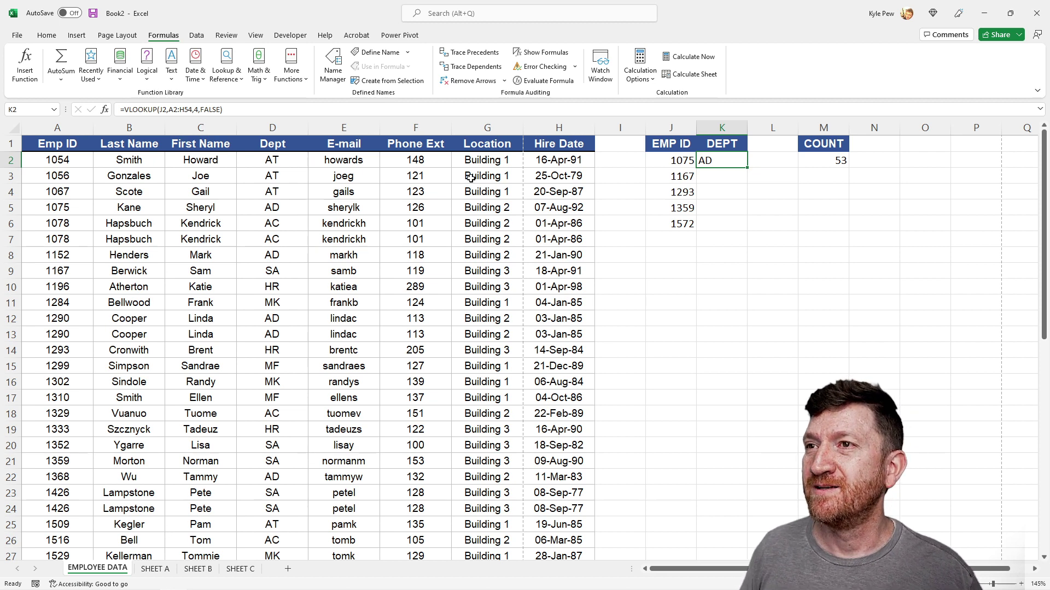
# In K3, for employee 1167, type =vlookup and insert its four argument placeholders
pyautogui.click(710, 173)
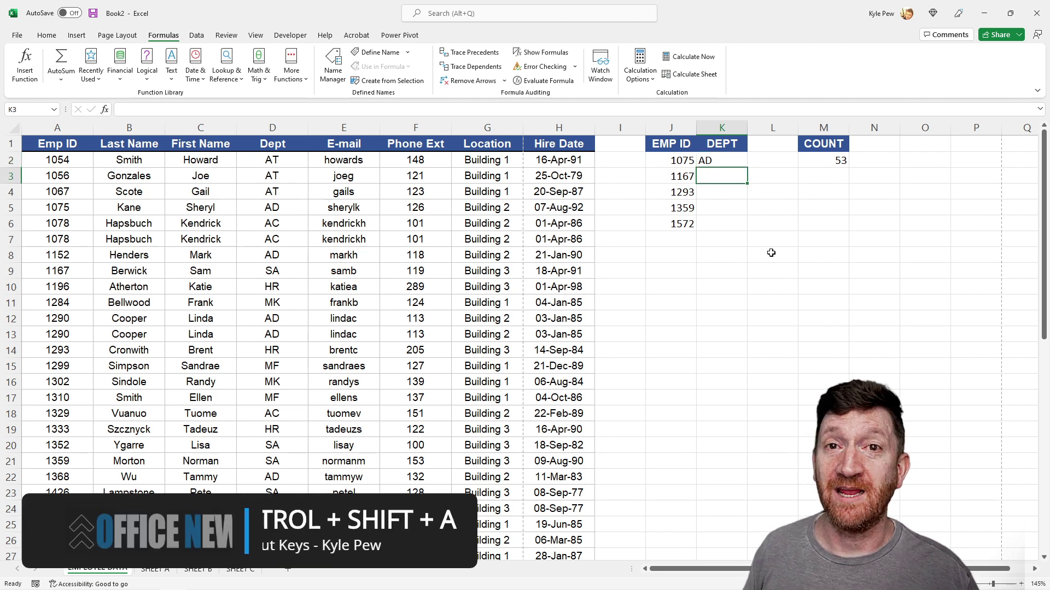
pyautogui.press('F2')
pyautogui.write('=')
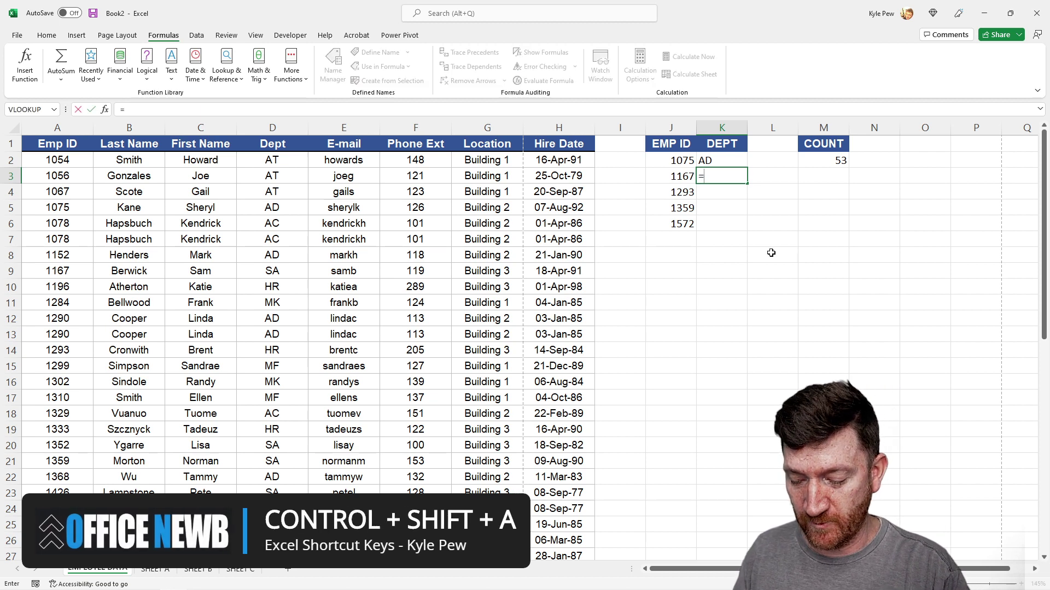
pyautogui.write('vlookup')
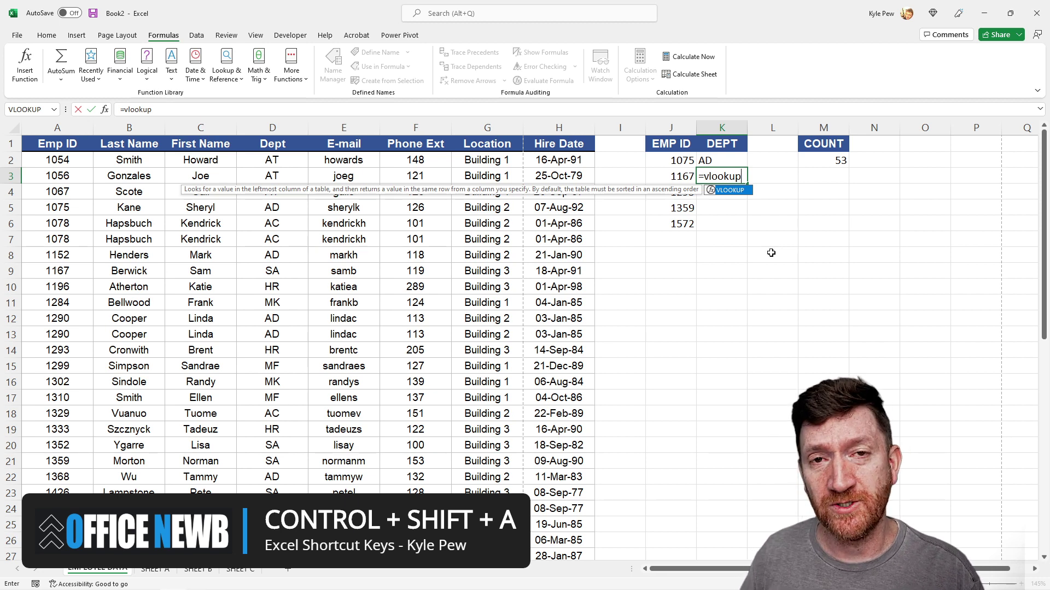
pyautogui.hotkey('ctrl', 'shift', 'a')
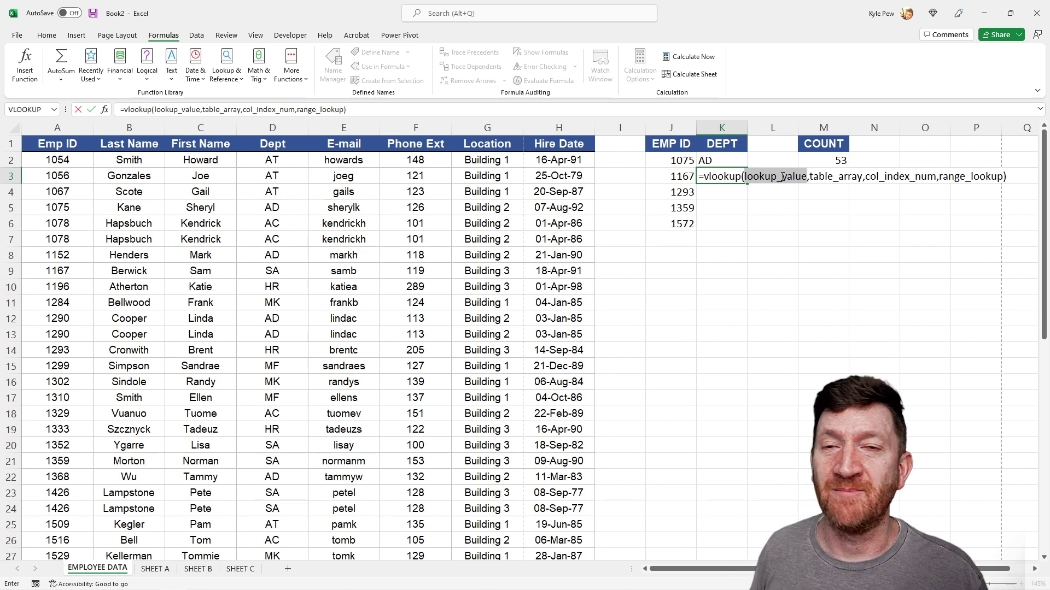
# Set K3's lookup value to J3 and the table array to A2:H54
pyautogui.press('Left')
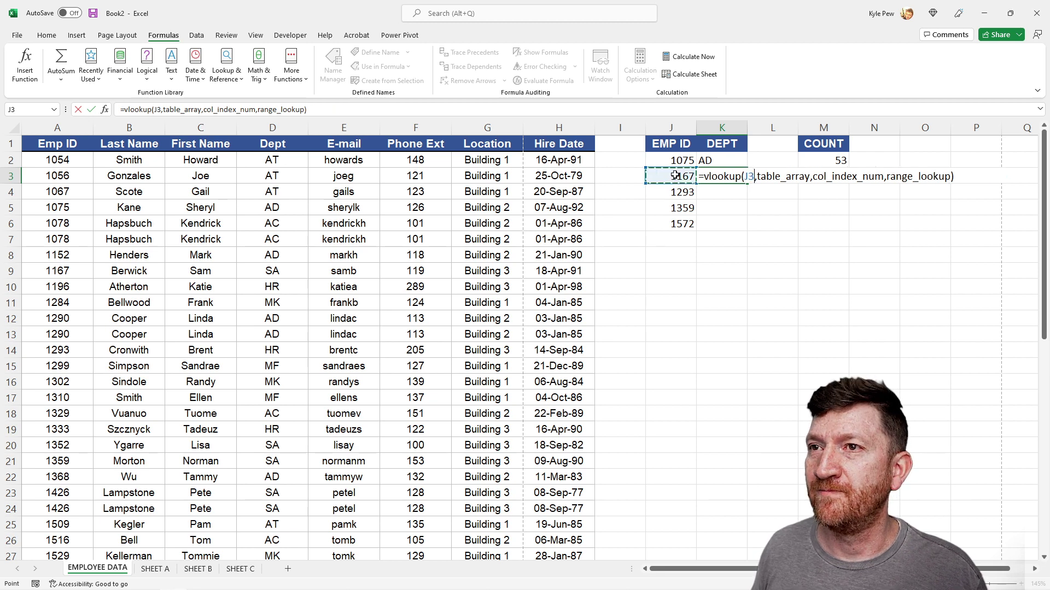
pyautogui.moveTo(759, 179); pyautogui.dragTo(810, 178)
pyautogui.click(79, 159)
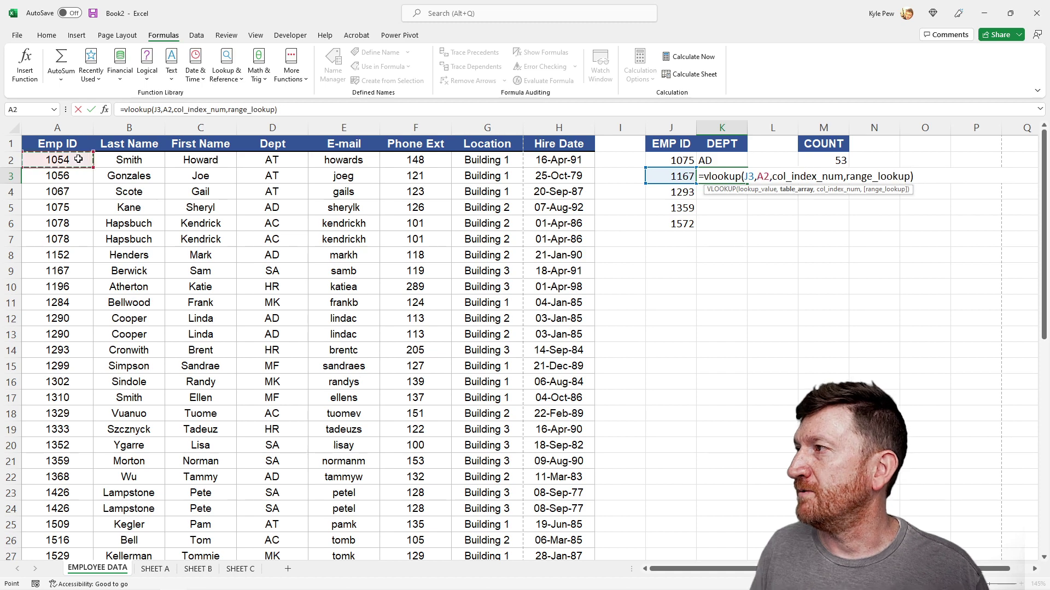
pyautogui.hotkey('ctrl', 'shift', 'Down')
pyautogui.hotkey('ctrl', 'shift', 'Right')
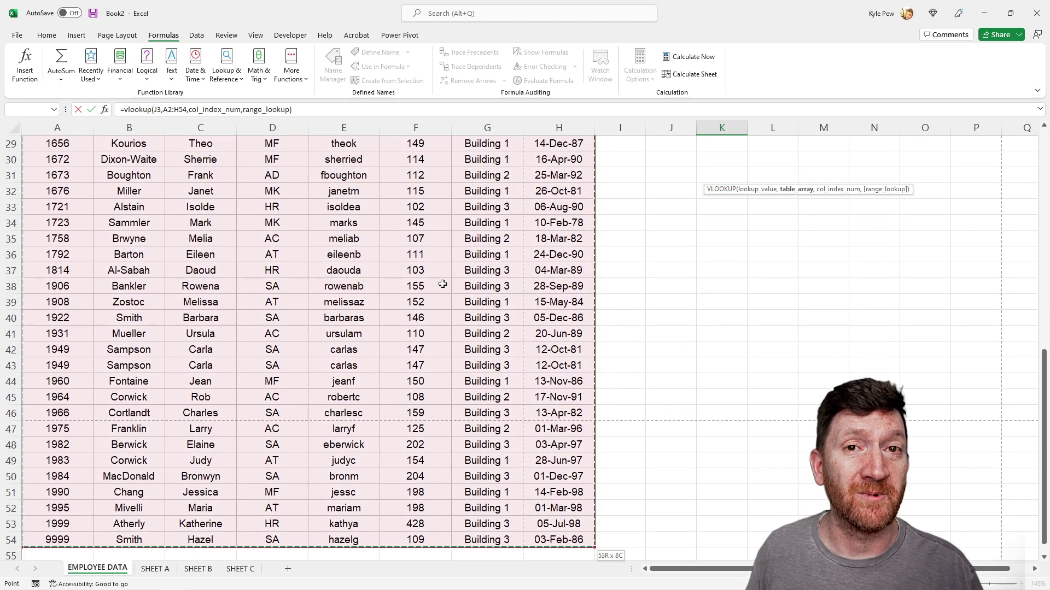
pyautogui.scroll(7, 440, 281)
pyautogui.scroll(3, 661, 292)
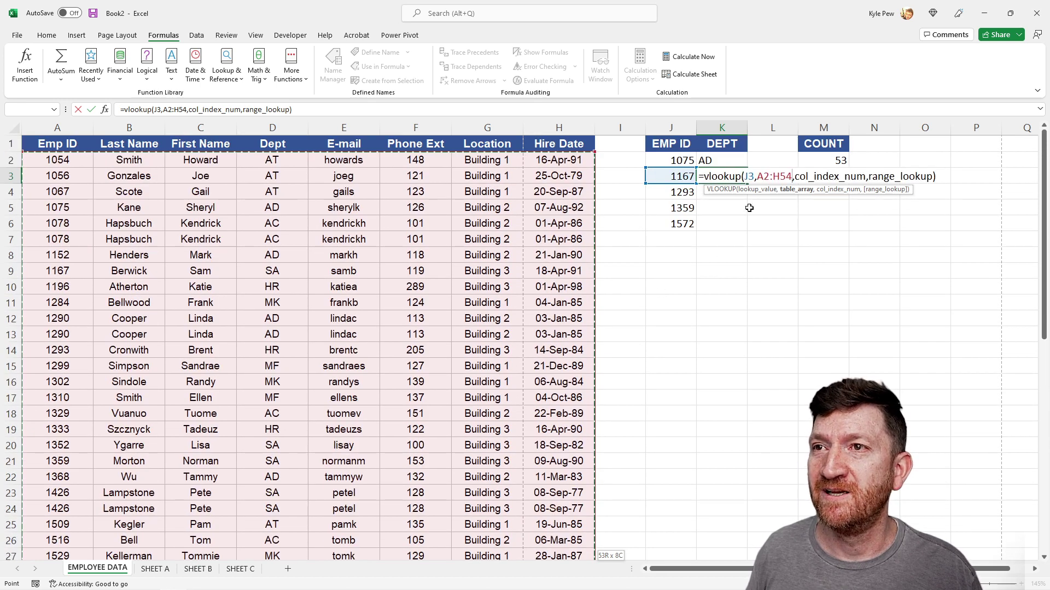
# Enter column index 4 and exact-match FALSE, committing K3 so it returns SA
pyautogui.moveTo(795, 176); pyautogui.dragTo(866, 176)
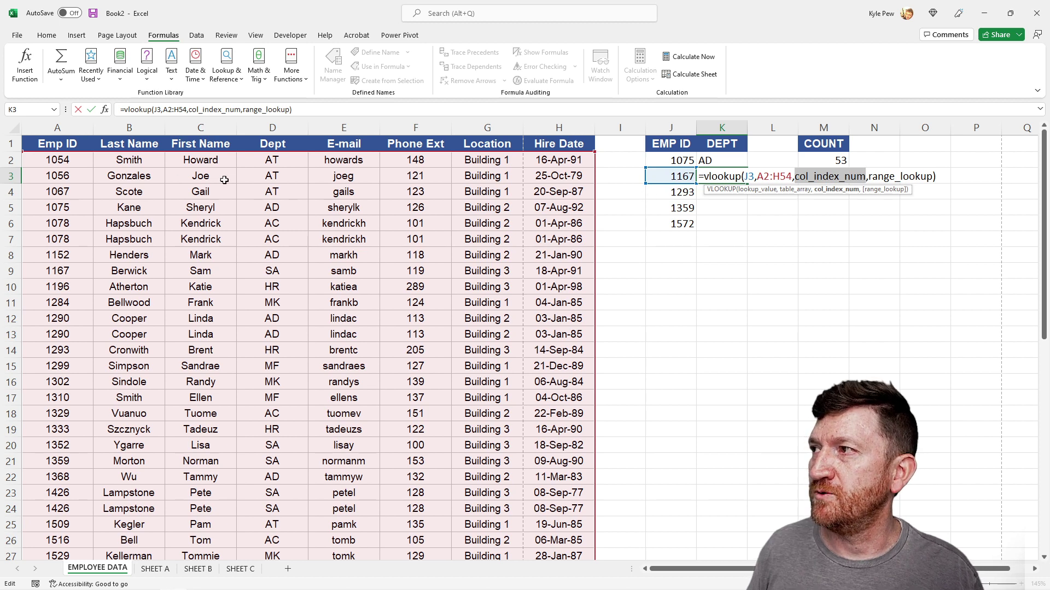
pyautogui.write('4')
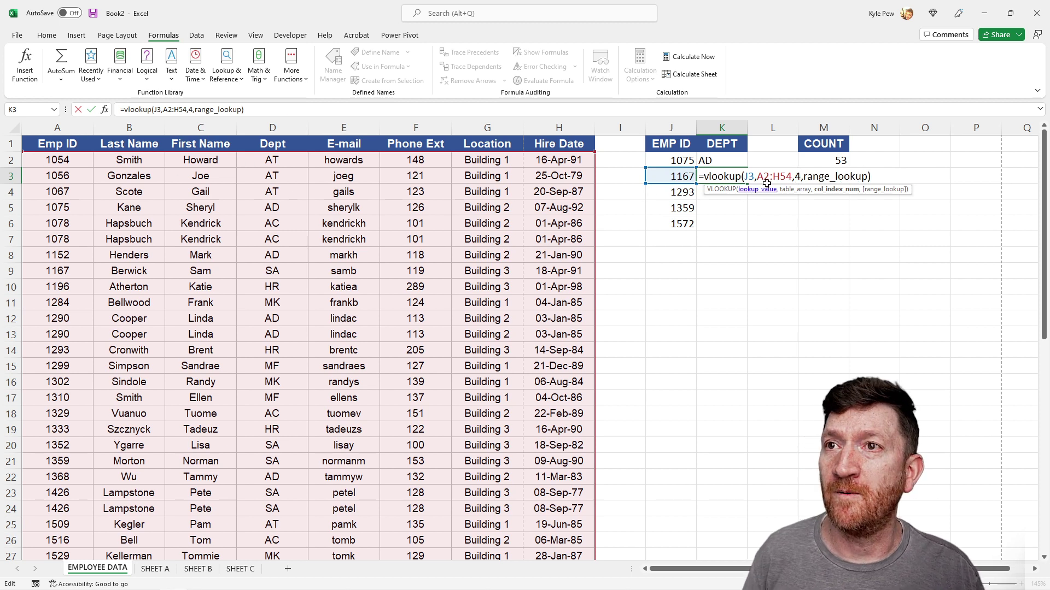
pyautogui.moveTo(803, 176); pyautogui.dragTo(866, 176)
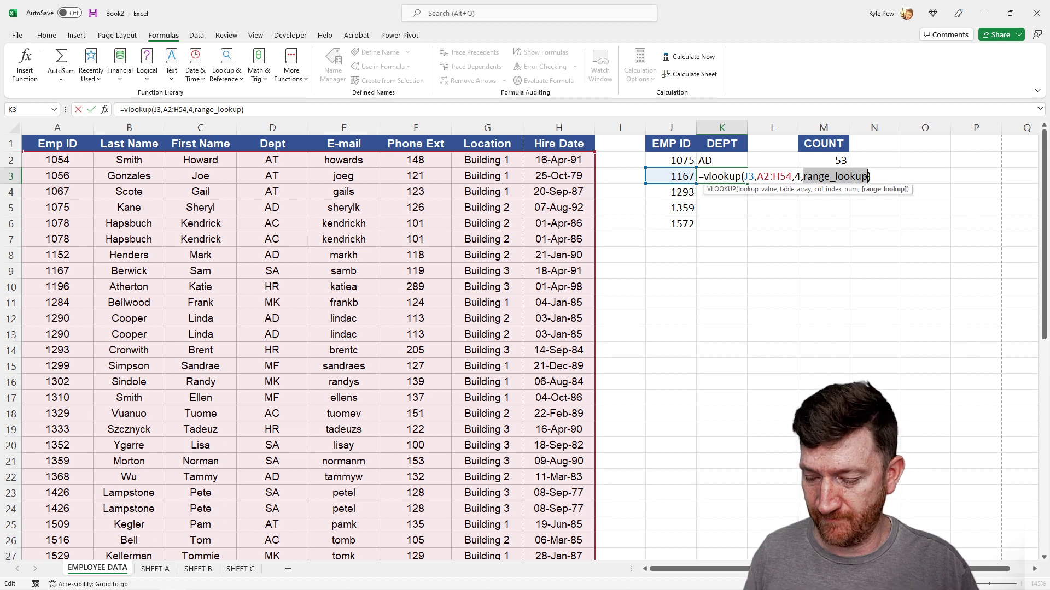
pyautogui.write('false')
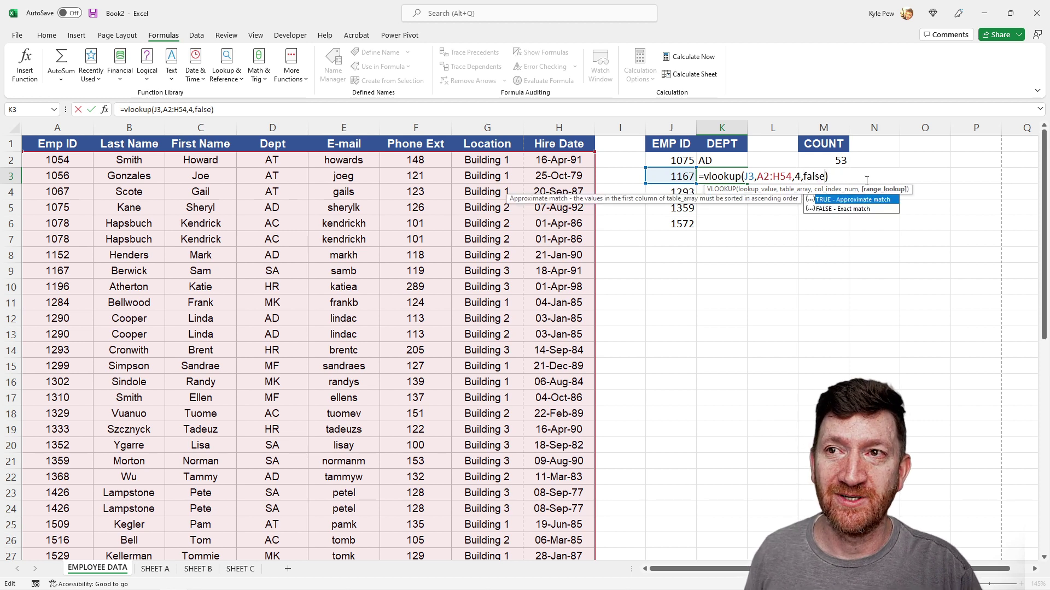
pyautogui.press('Down')
pyautogui.press('Tab')
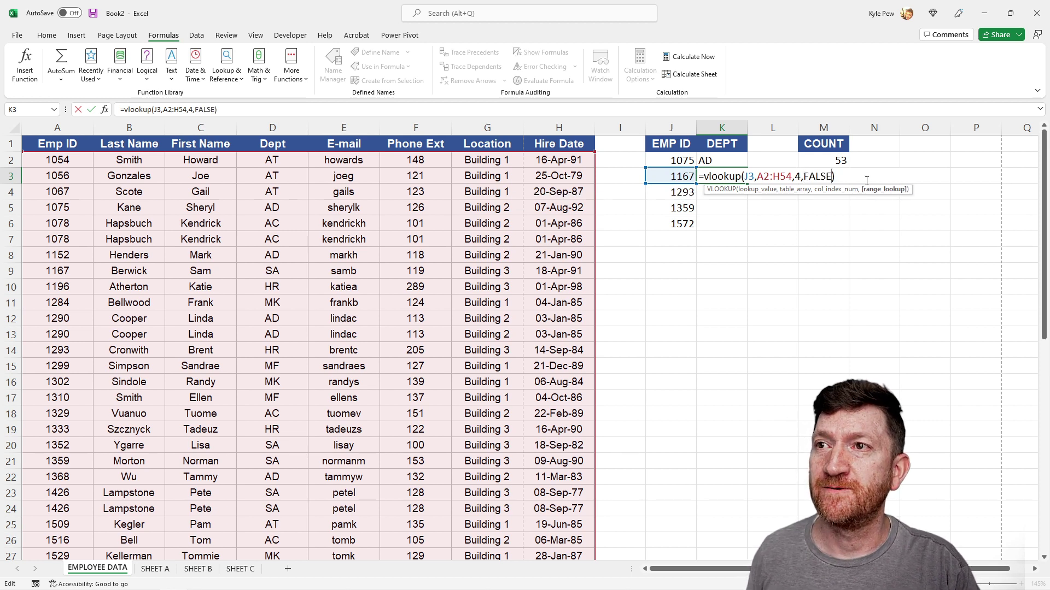
pyautogui.press('Return')
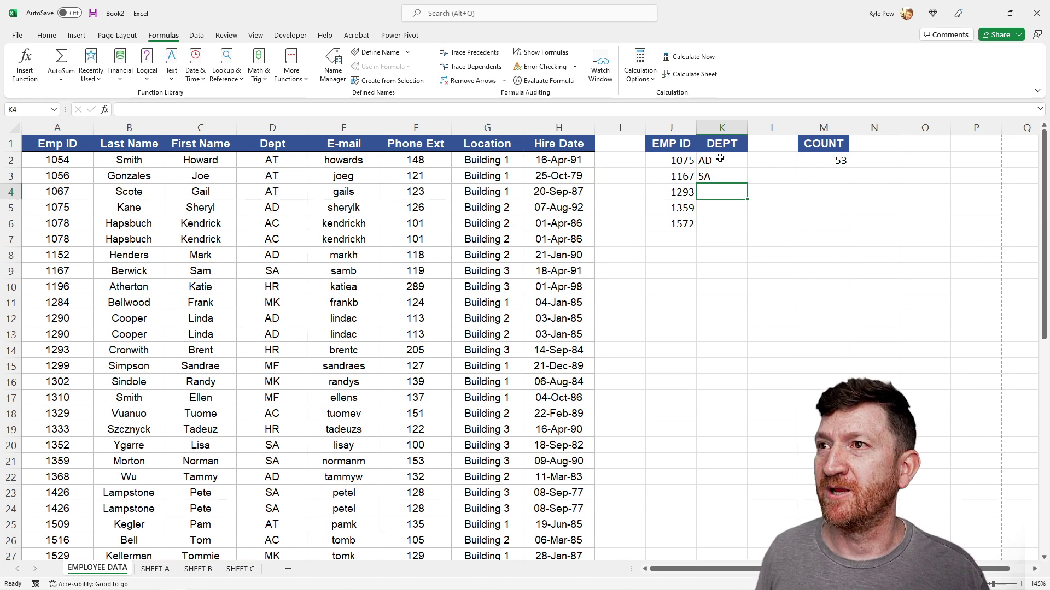